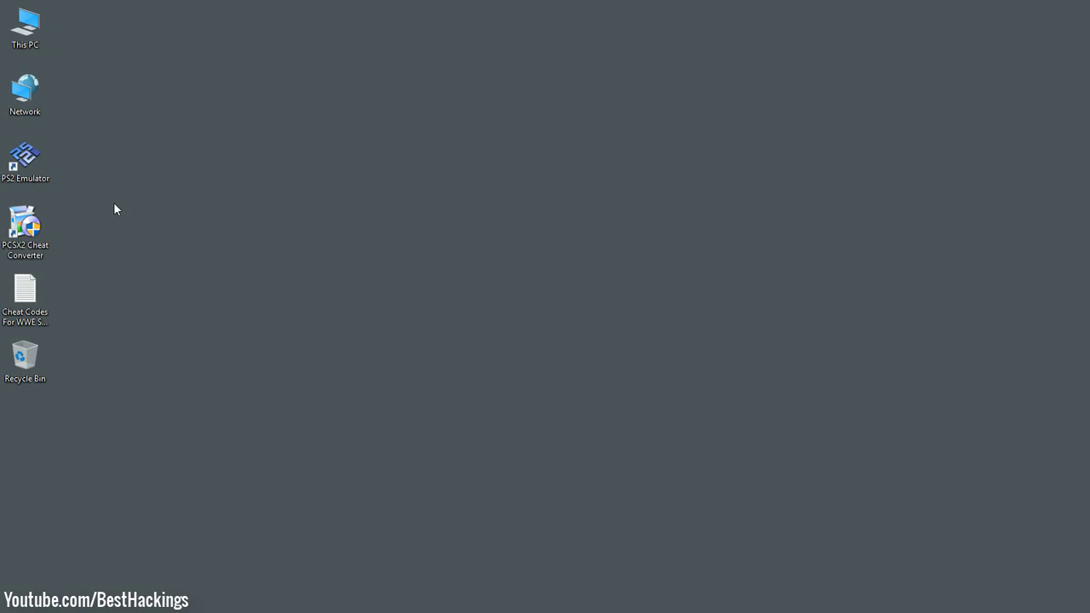
Launch PCSX2, confirm the SmackDown ISO is selected, and boot it with Boot CDVD (fast)
right_click(50, 171)
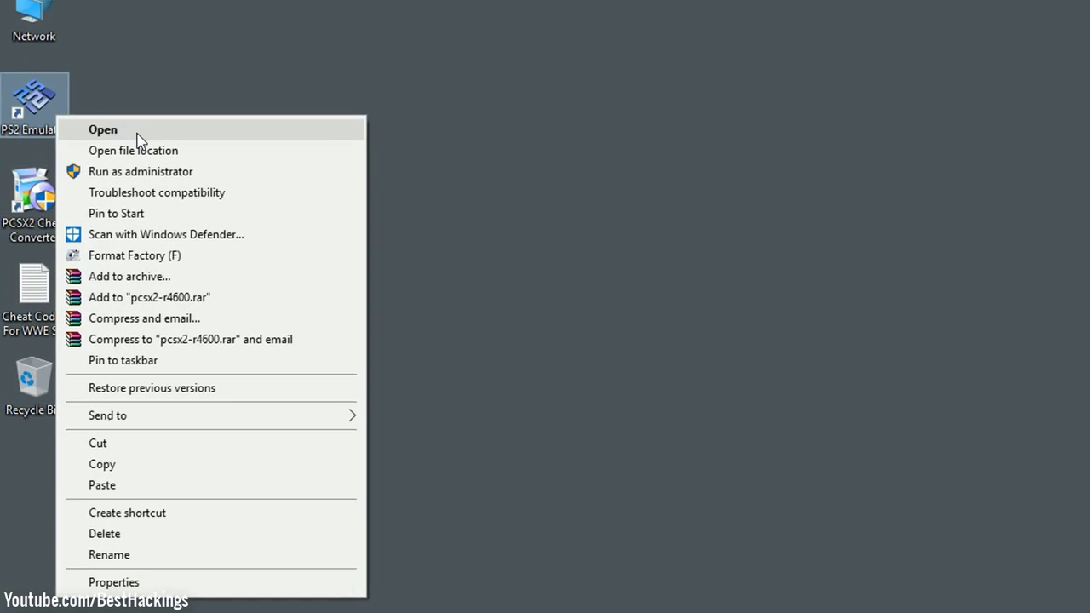
left_click(136, 134)
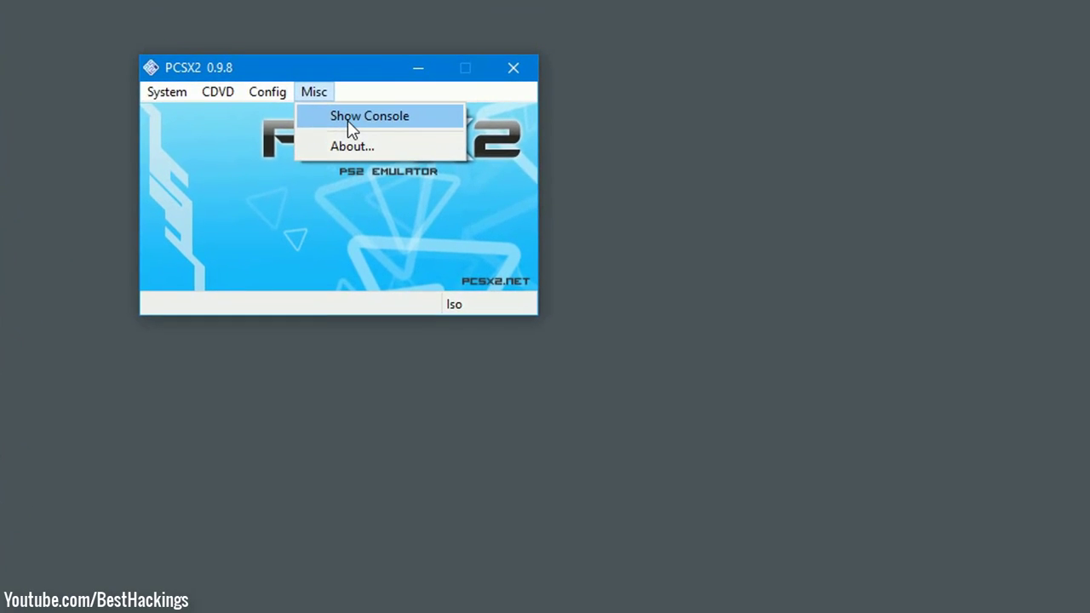
left_click(218, 91)
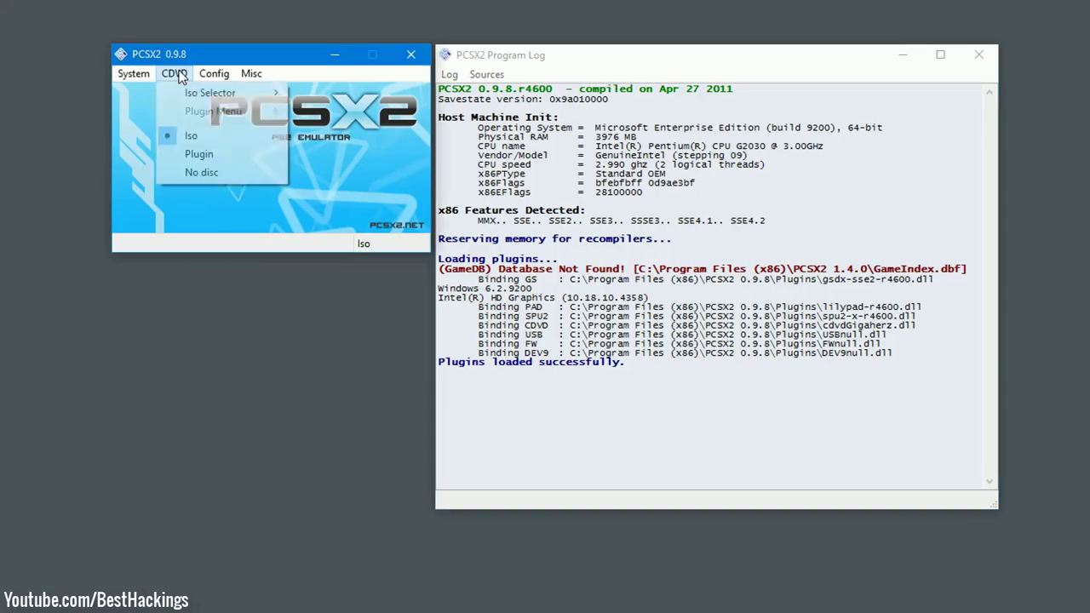
mouse_move(190, 96)
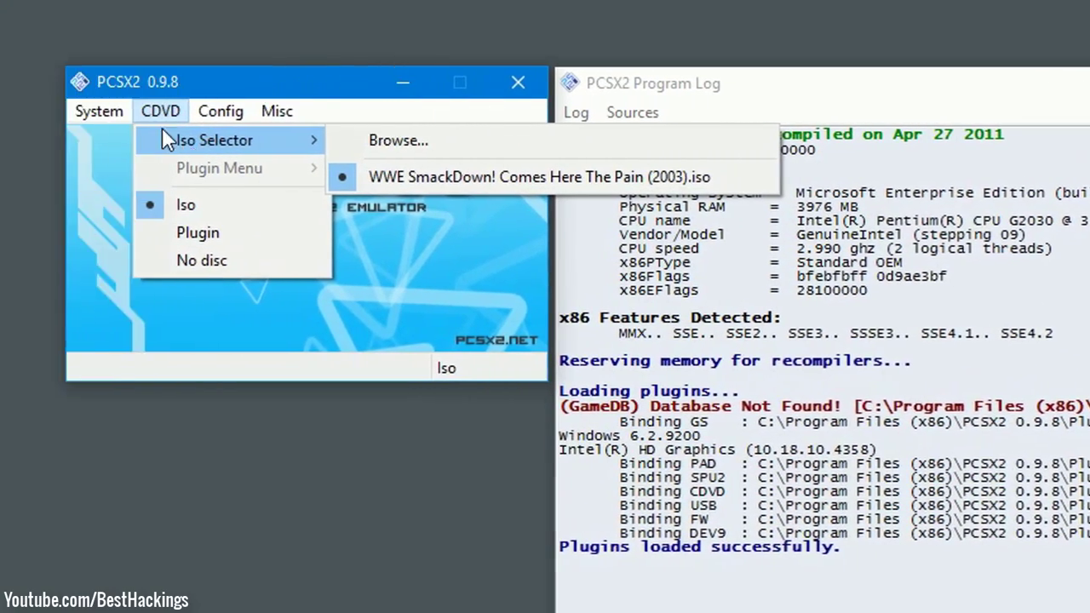
mouse_move(226, 126)
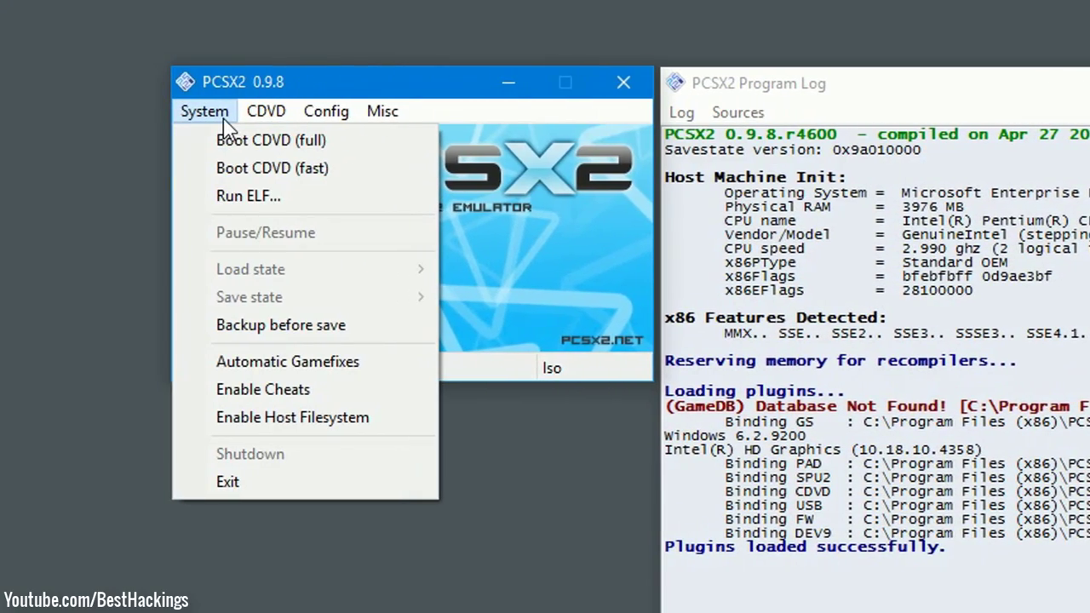
left_click(248, 170)
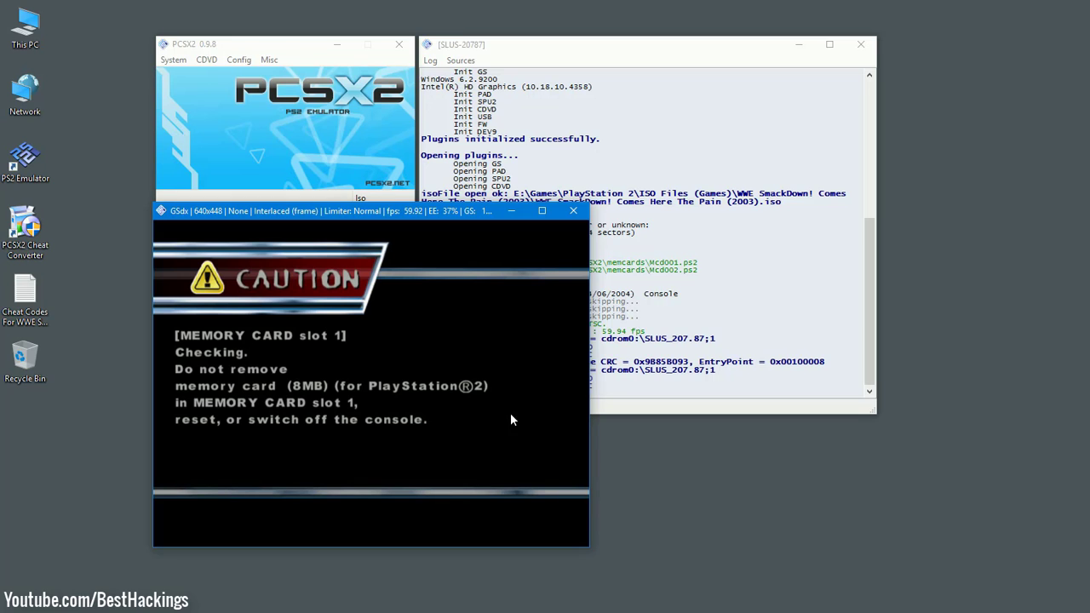
Close the game window, copy the CRC 9B85B093 from the log, and close PCSX2
left_click(573, 210)
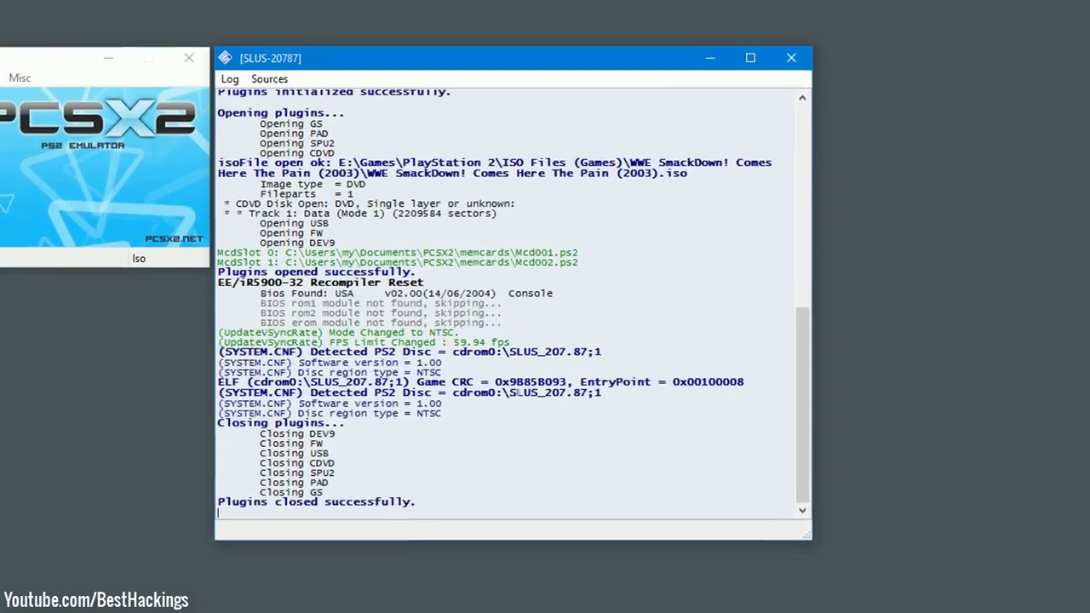
left_click_drag(503, 385, 533, 386)
key("ctrl+c")
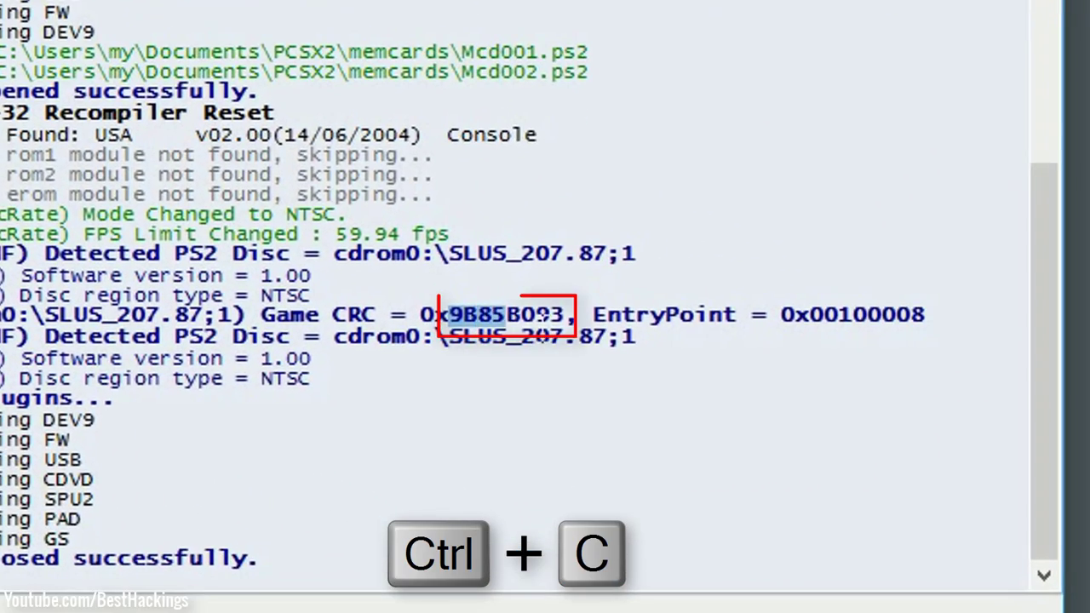
left_click_drag(504, 315, 563, 315)
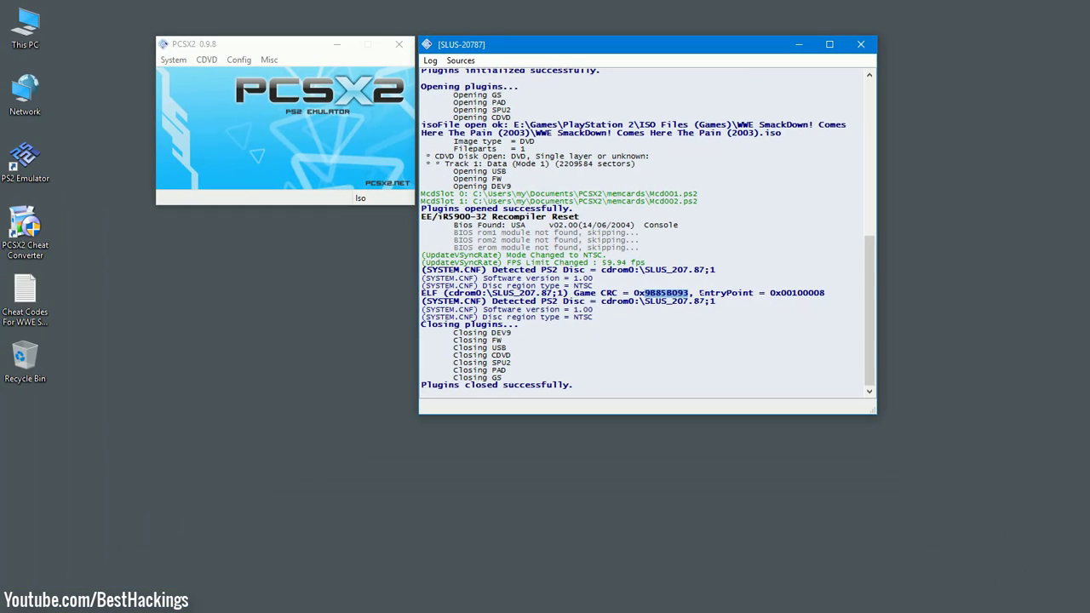
left_click(860, 44)
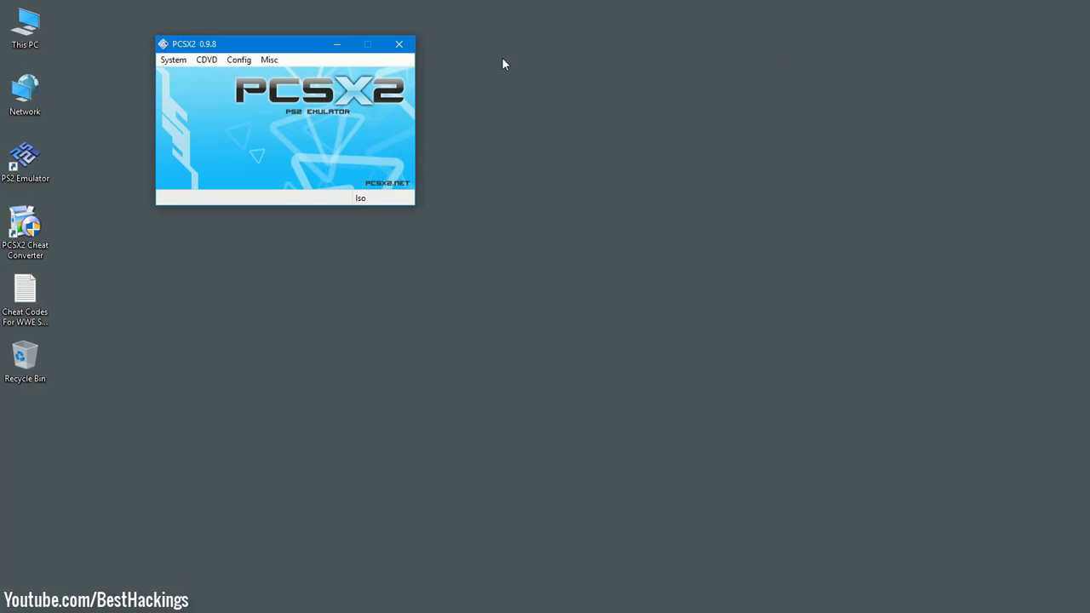
left_click(399, 44)
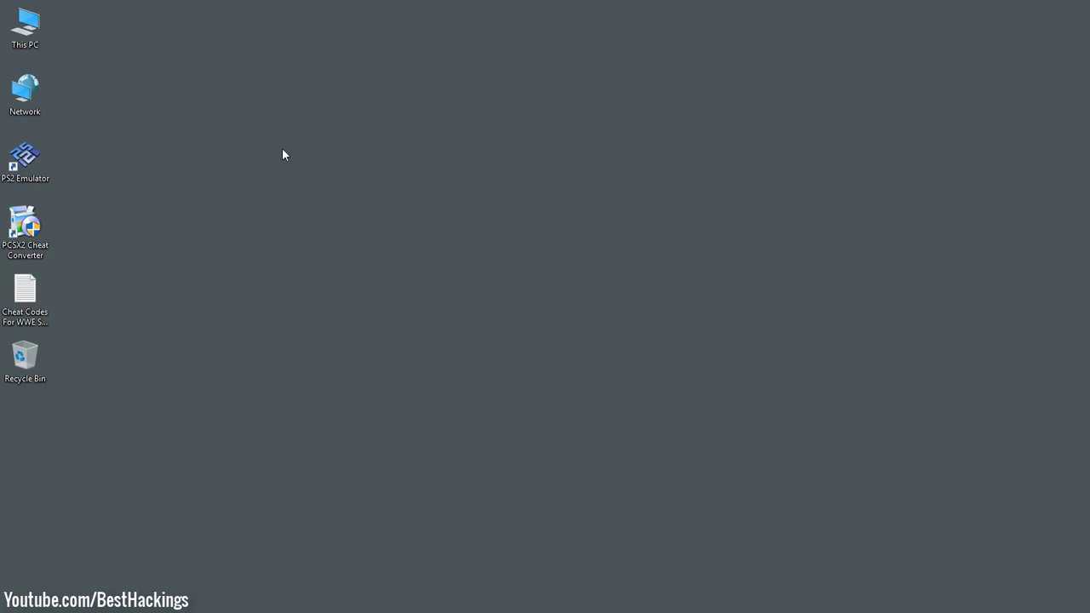
Create a new desktop text document and name it 9B85B093.txt from the pasted CRC
right_click(281, 149)
mouse_move(351, 292)
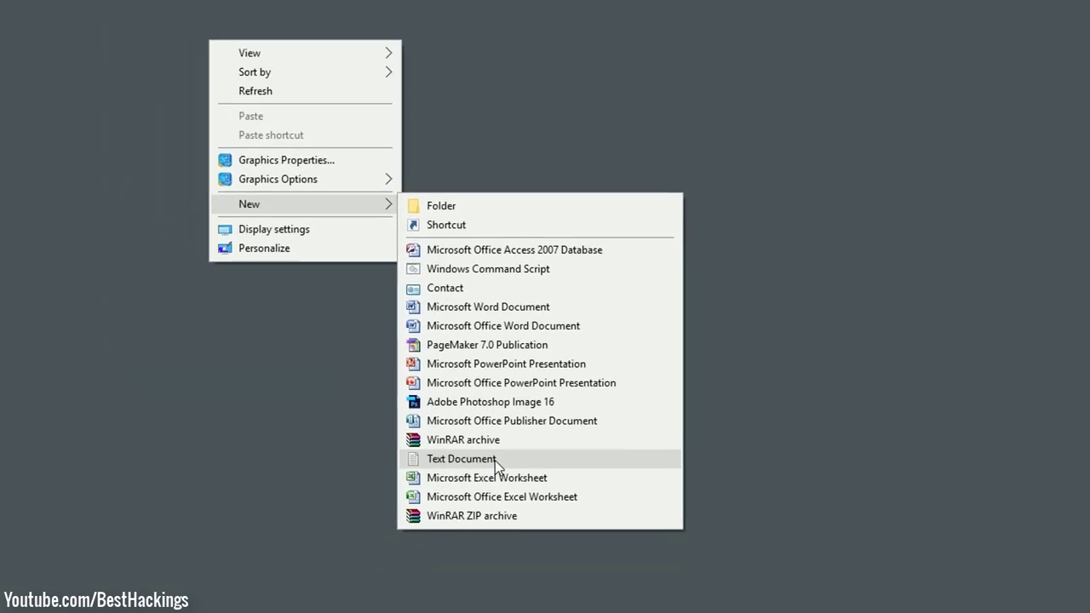
left_click(478, 434)
key("ctrl+v")
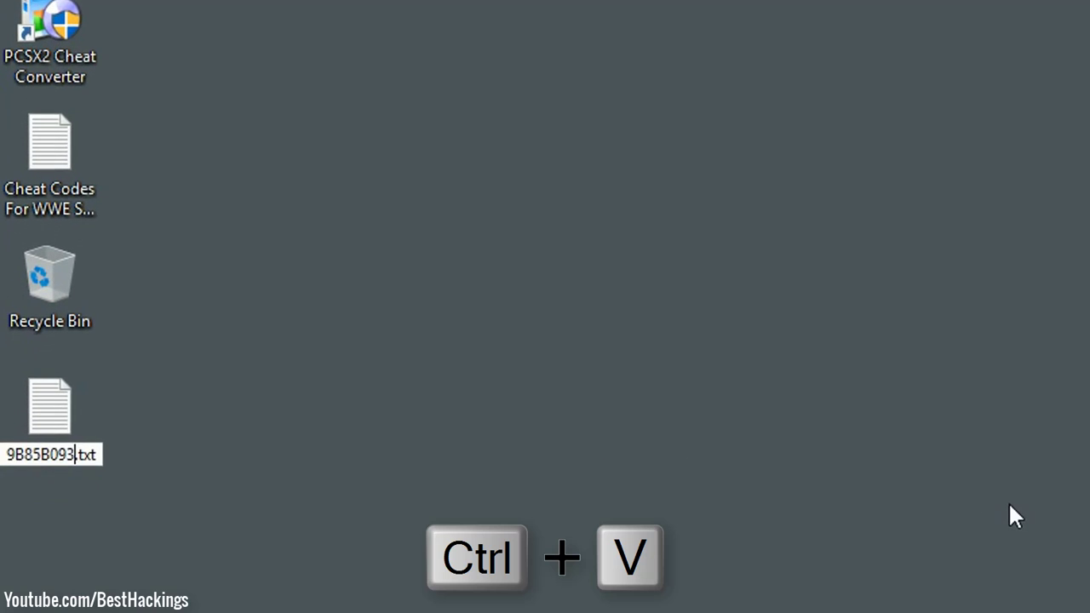
key("Return")
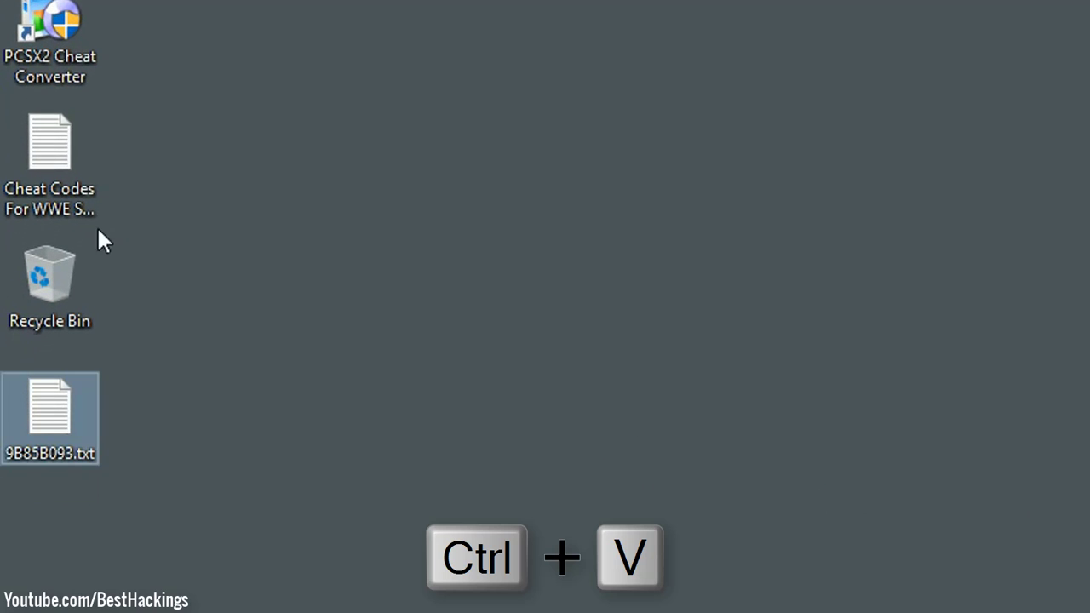
Open the WWE SD! HCTP 2003 cheat codes file in Notepad and scroll to A-Train
right_click(77, 207)
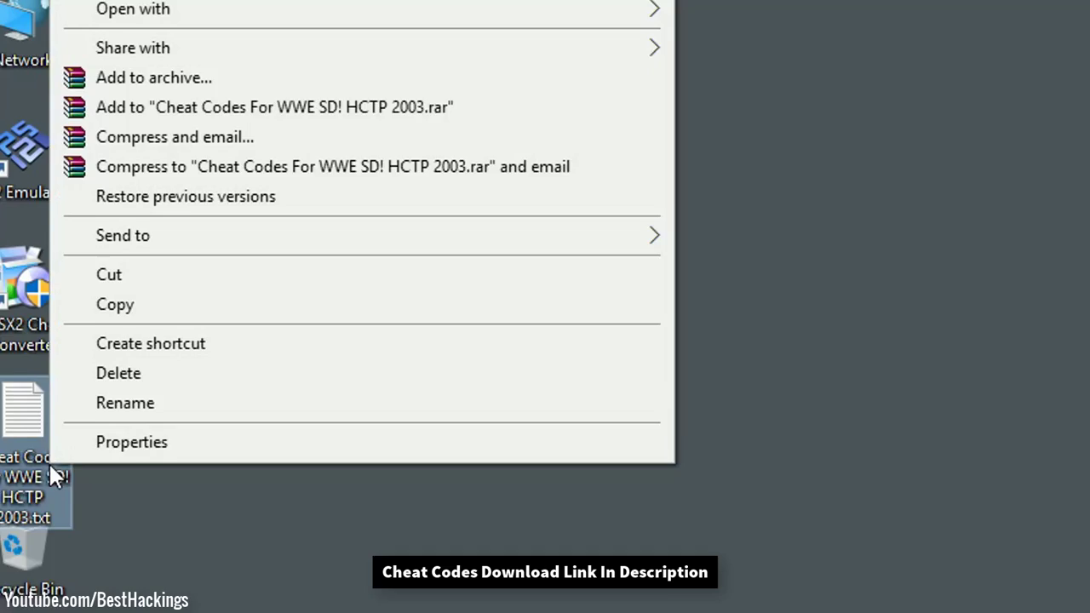
left_click(151, 26)
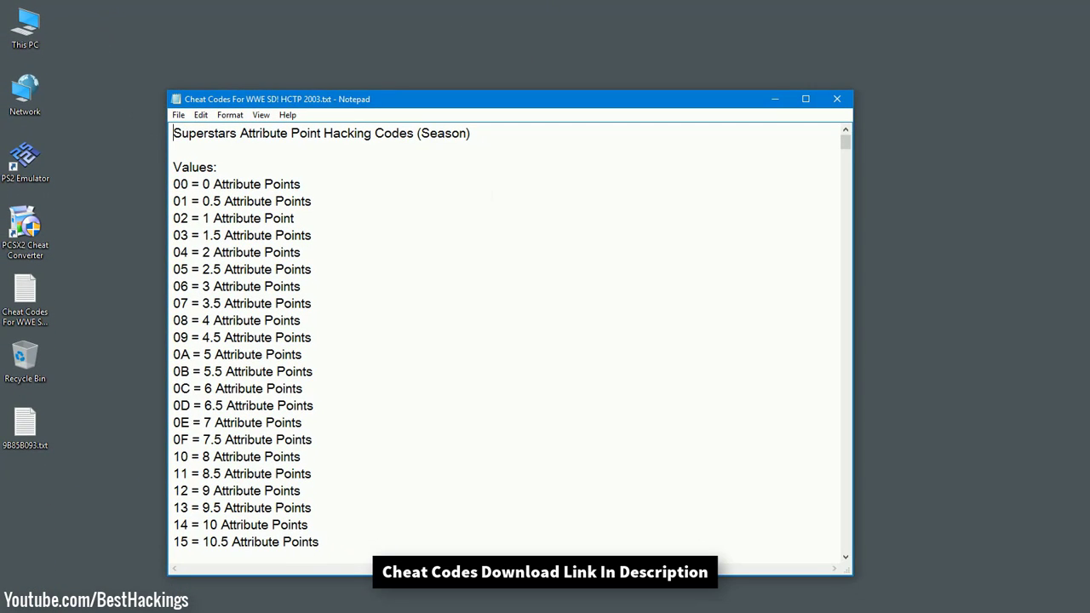
scroll(848, 152, "down", 2)
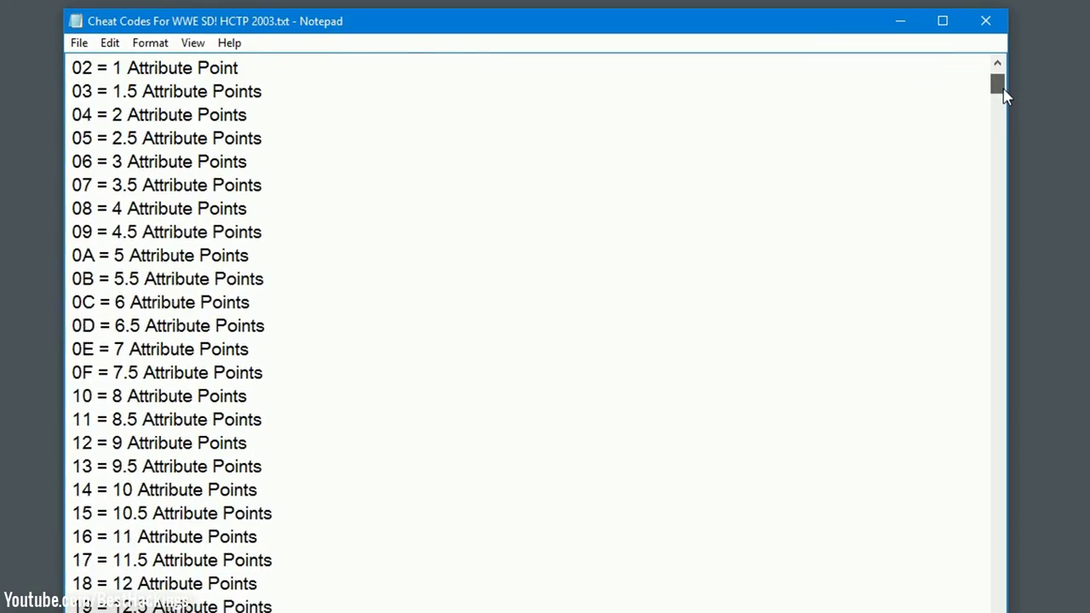
left_click_drag(1003, 96, 996, 282)
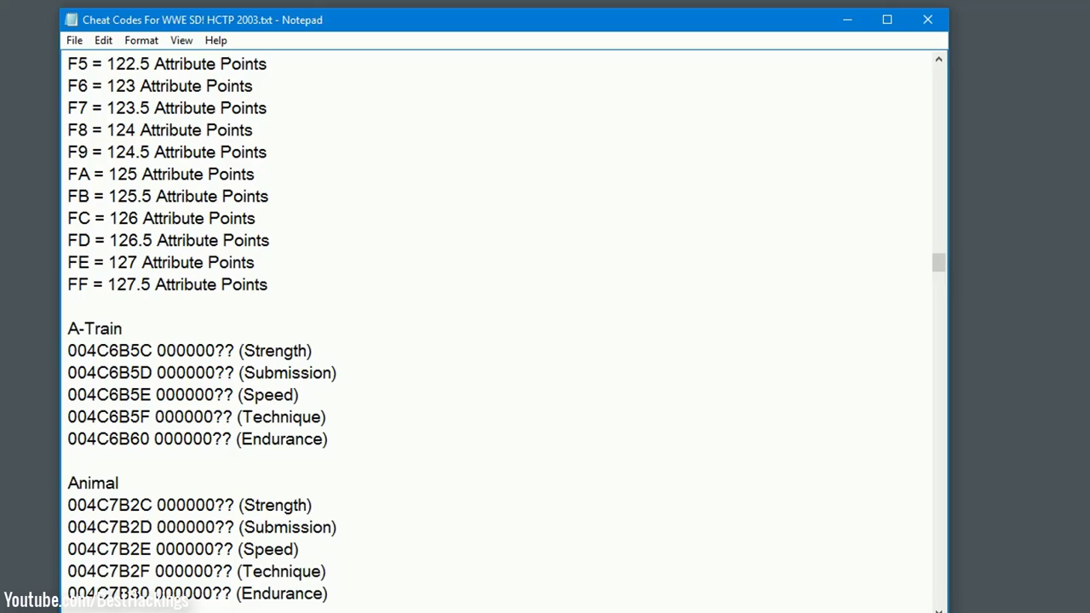
Note FF as the 127.5 maximum value and copy A-Train's five attribute code lines
left_click_drag(107, 285, 269, 284)
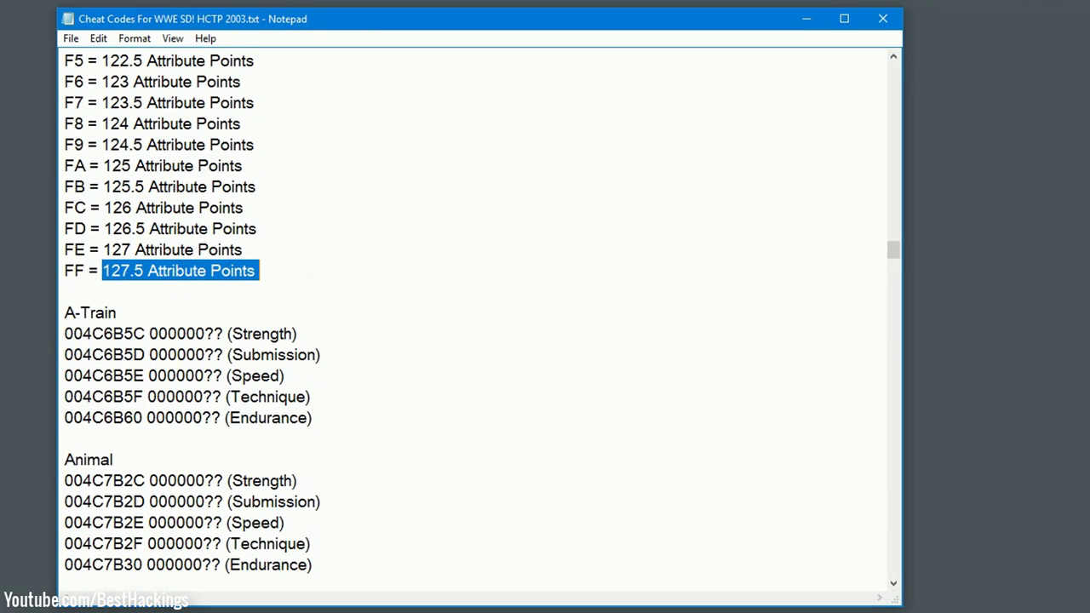
left_click_drag(64, 271, 85, 271)
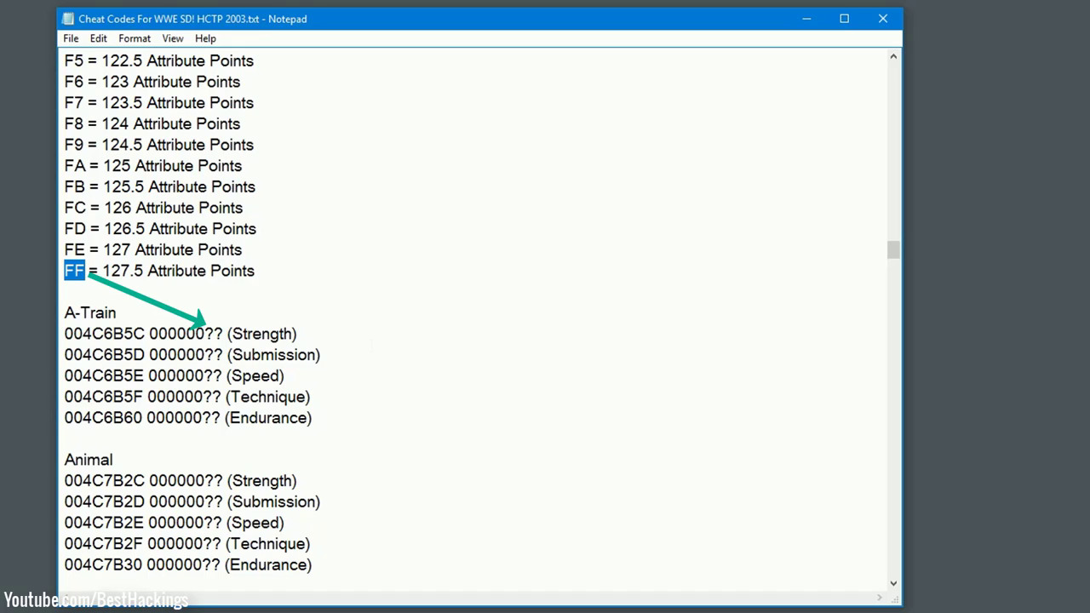
left_click_drag(205, 334, 223, 334)
left_click(321, 354)
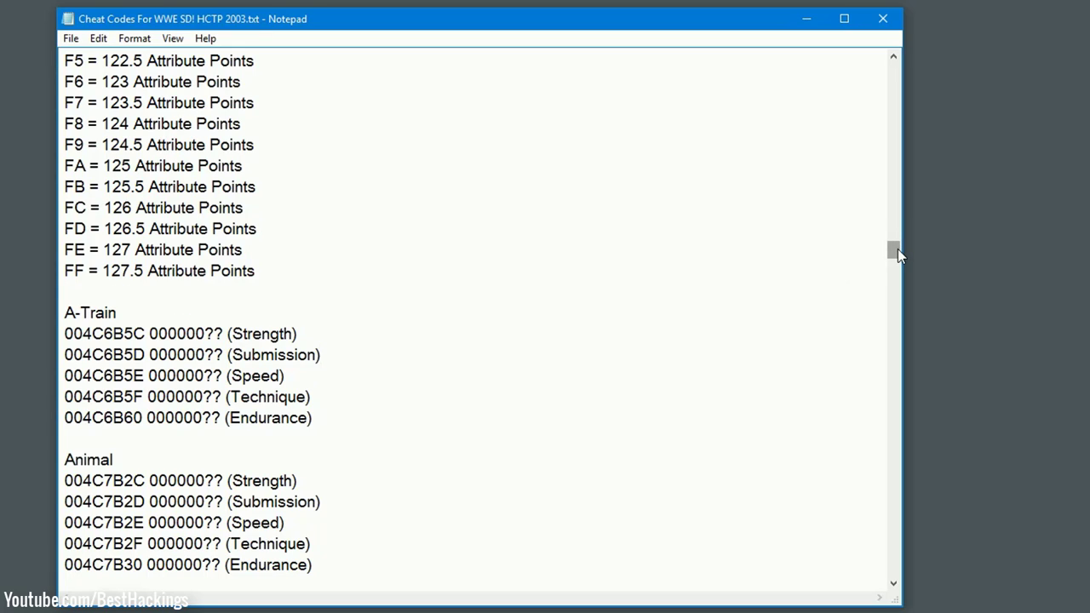
left_click_drag(897, 249, 859, 256)
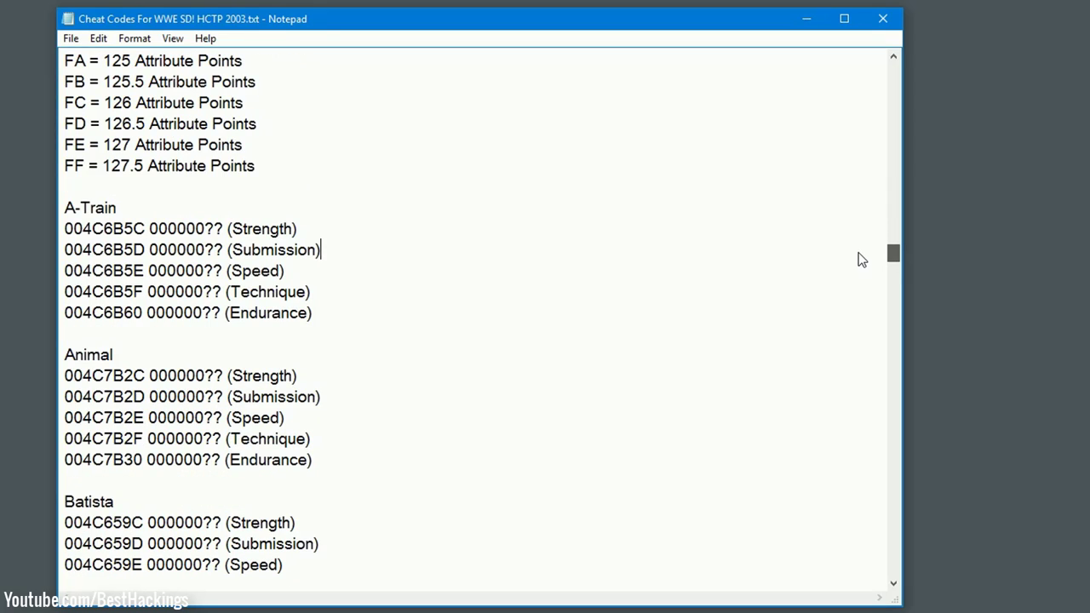
left_click_drag(65, 228, 313, 312)
key("ctrl+c")
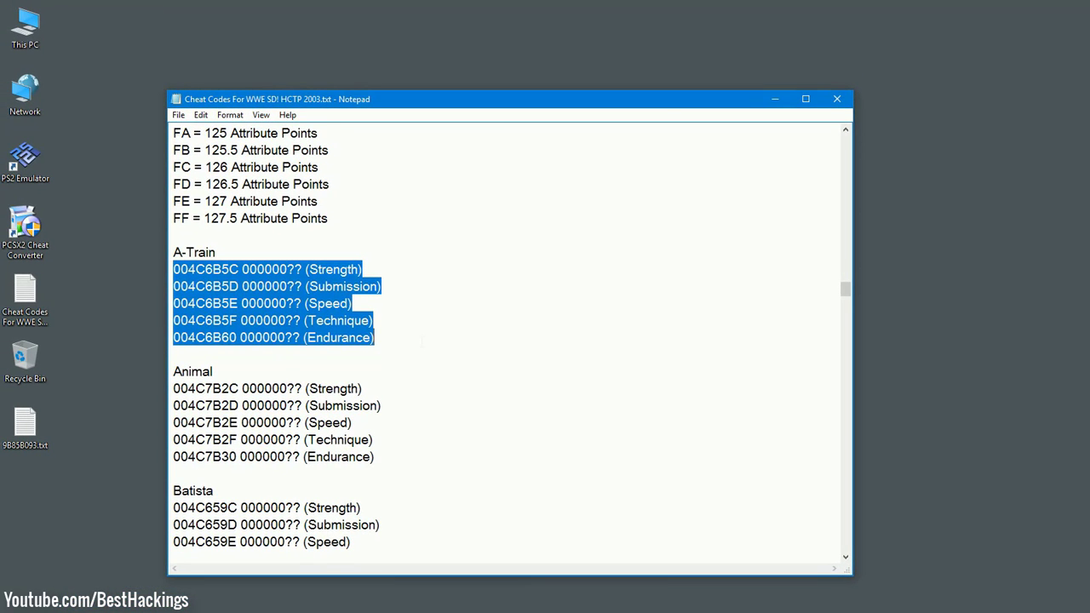
Close Notepad and launch the PCSX2 Cheat Converter from its desktop shortcut
left_click(837, 99)
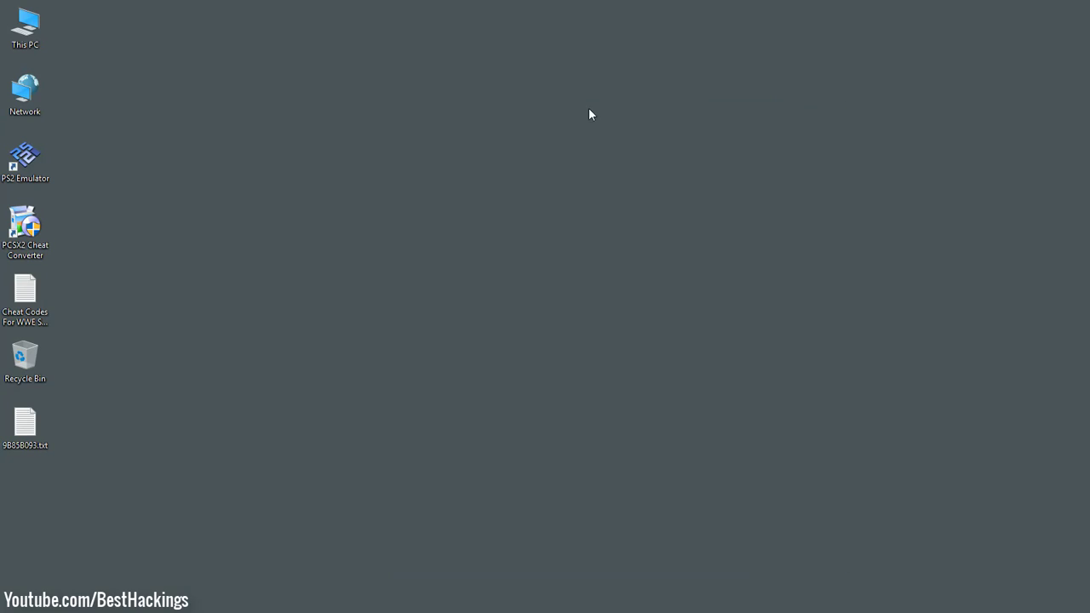
right_click(34, 237)
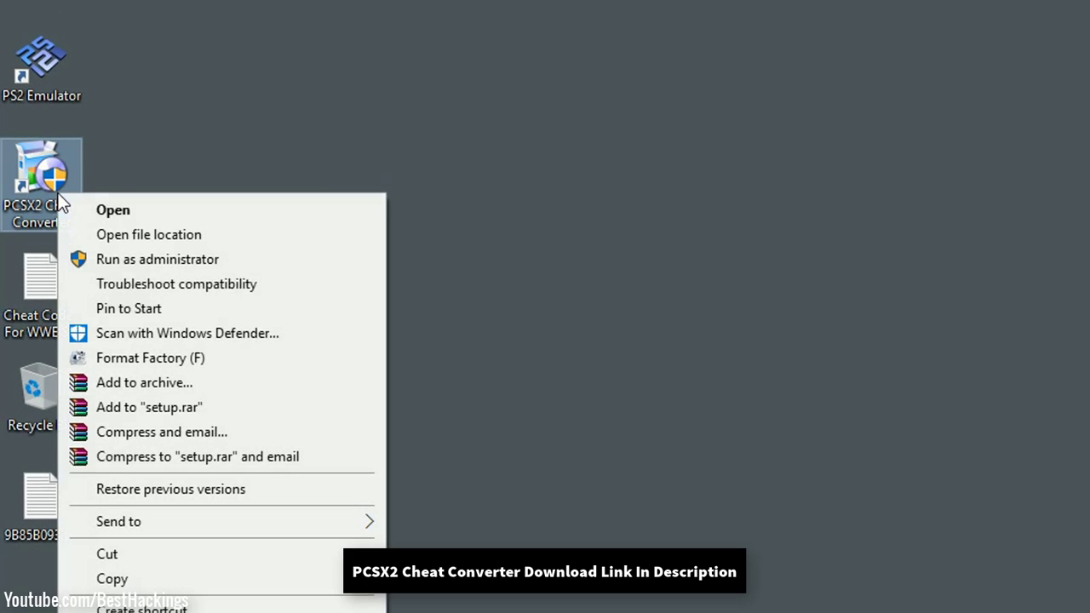
left_click(110, 211)
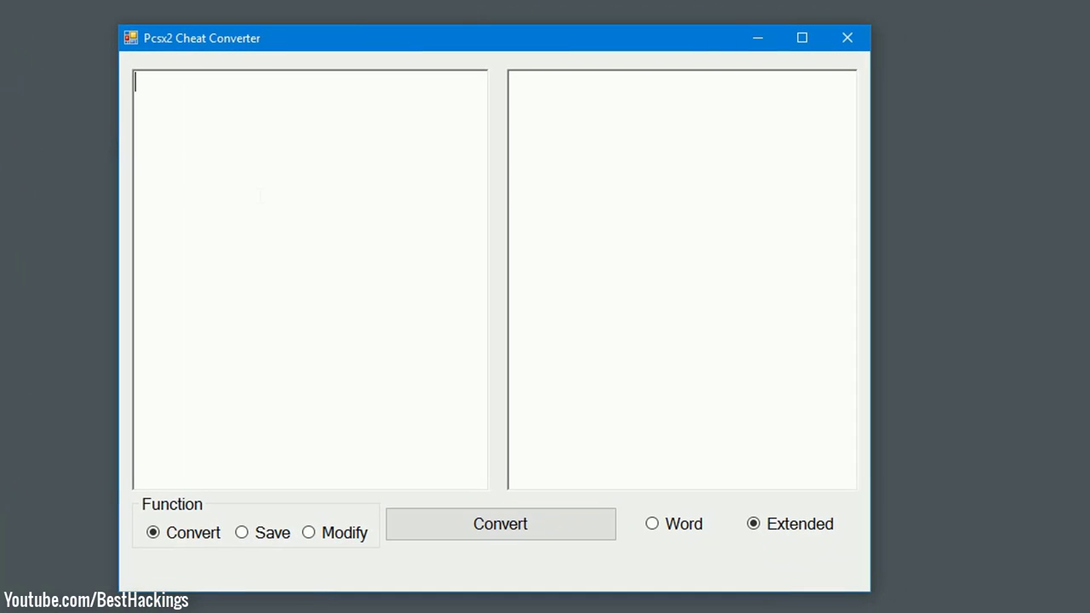
Paste the five codes and replace each ?? placeholder and label (Strength through Endurance) with FF
key("ctrl+v")
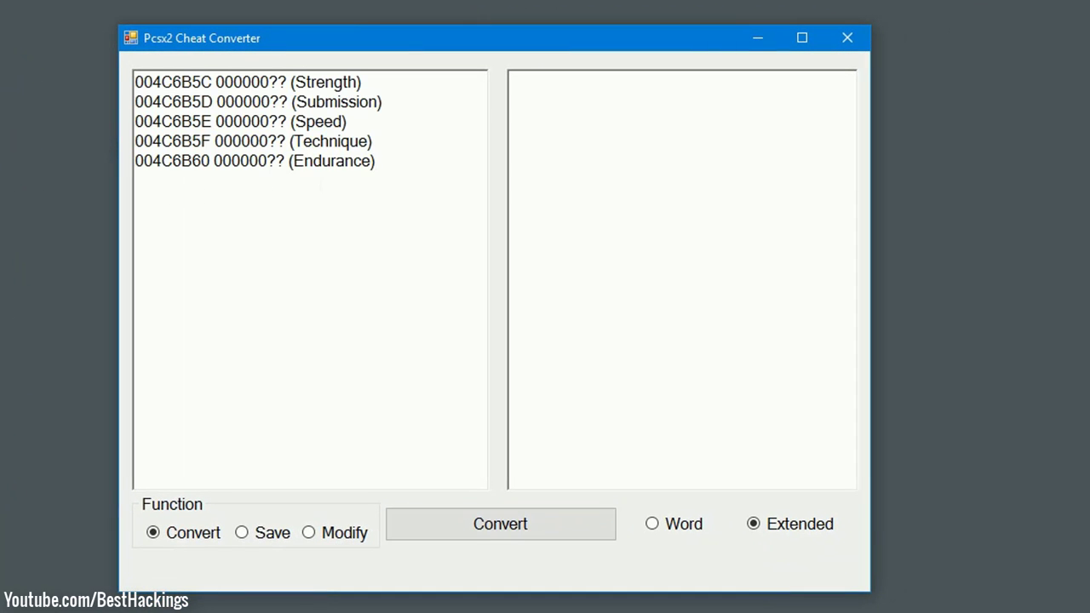
left_click_drag(361, 83, 271, 83)
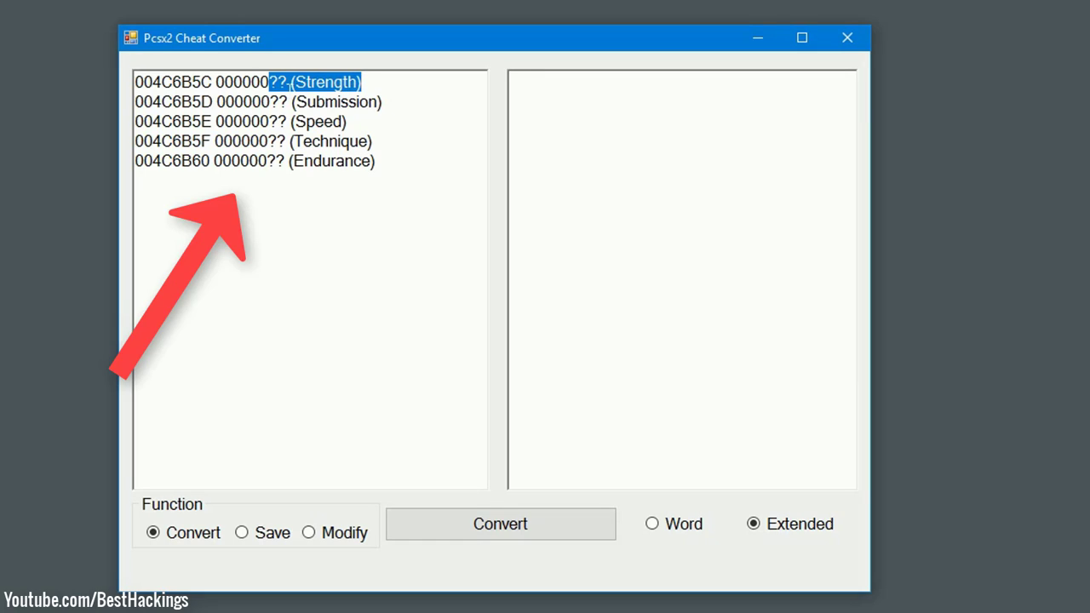
type("FF")
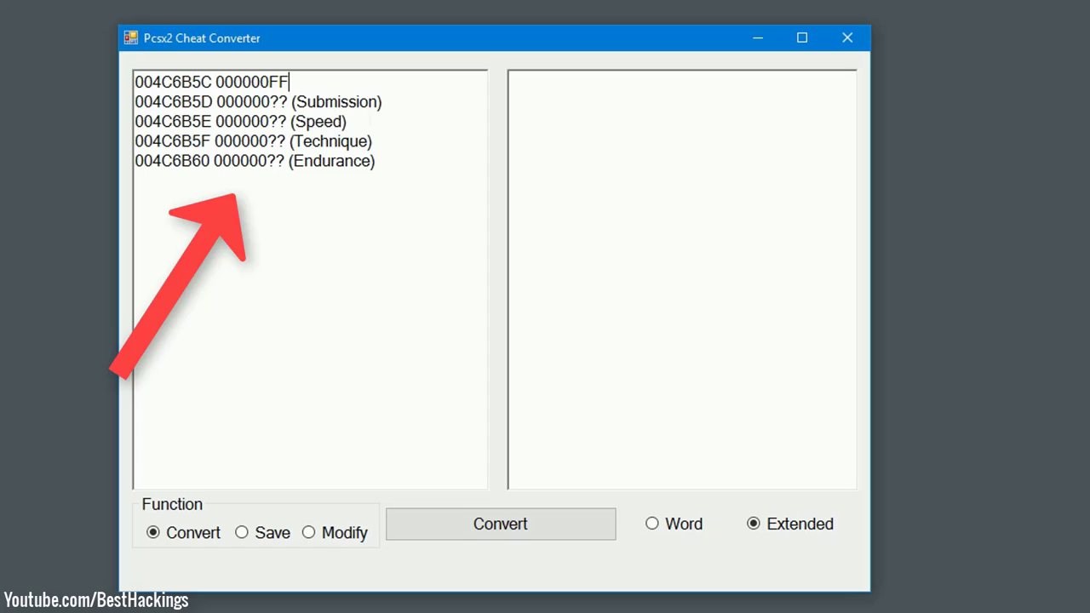
left_click_drag(382, 101, 298, 103)
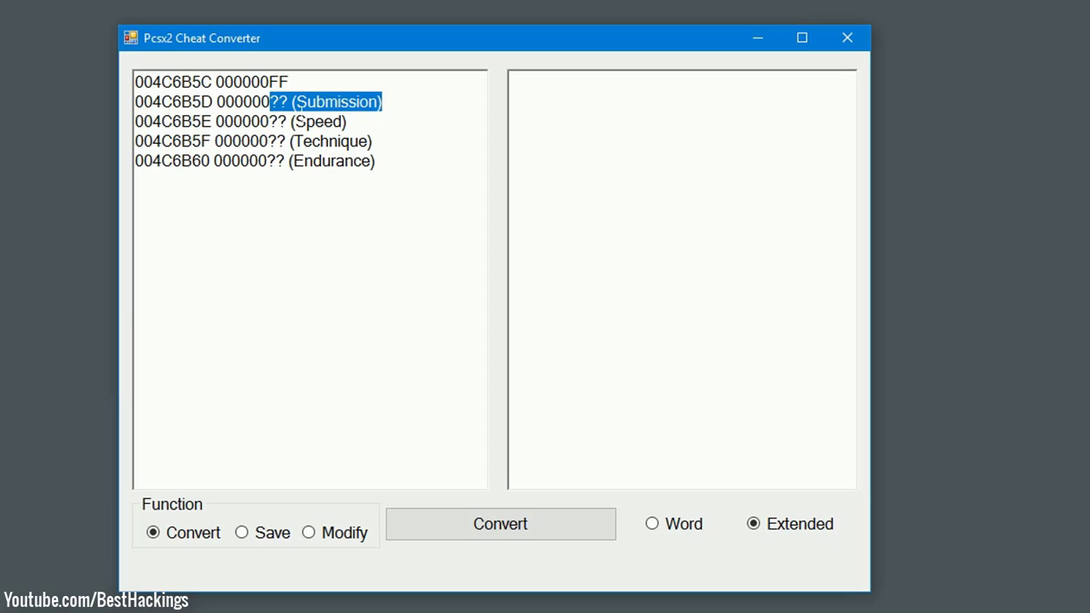
type("FF")
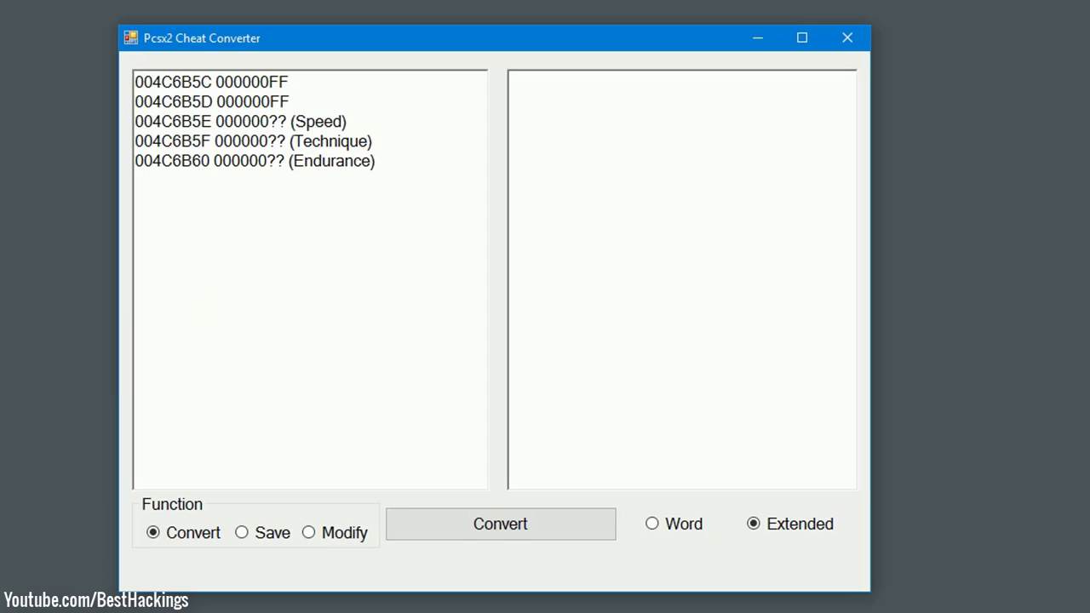
left_click_drag(347, 122, 269, 122)
type("FF")
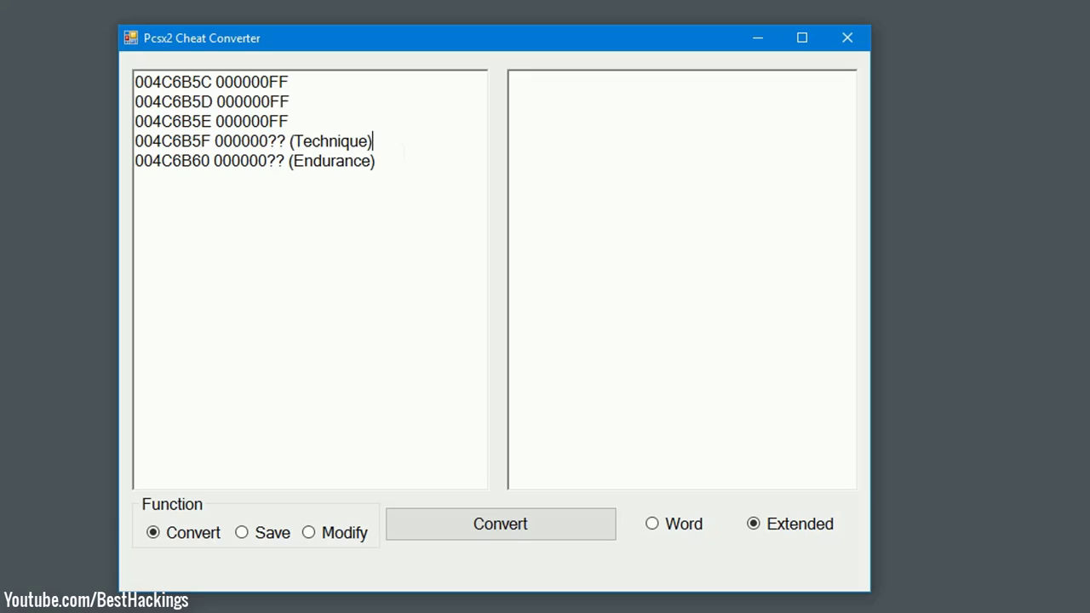
double_click(326, 143)
left_click_drag(305, 143, 298, 143)
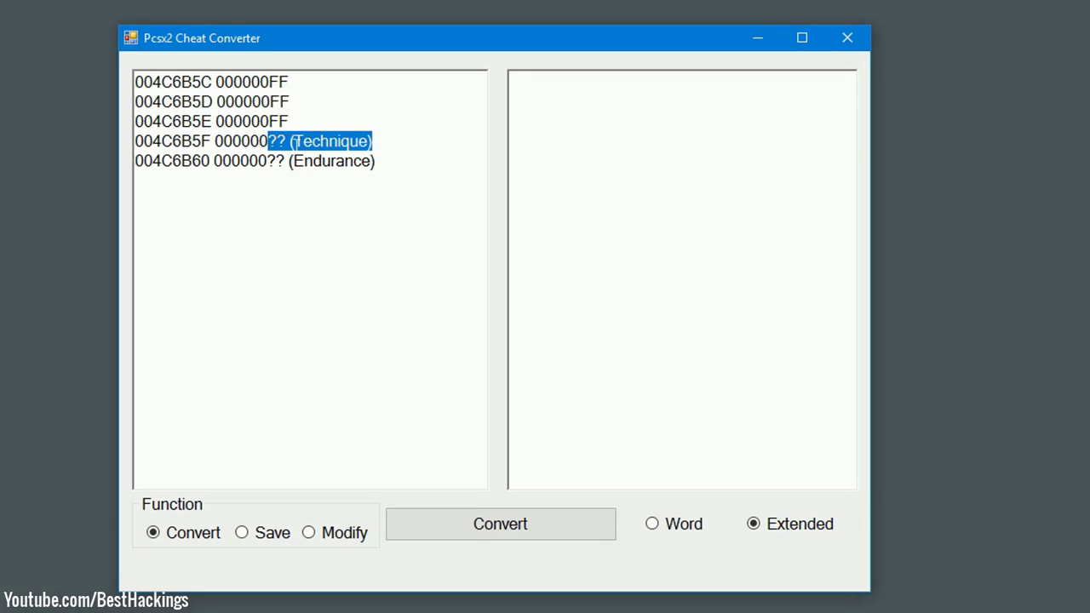
type("FF")
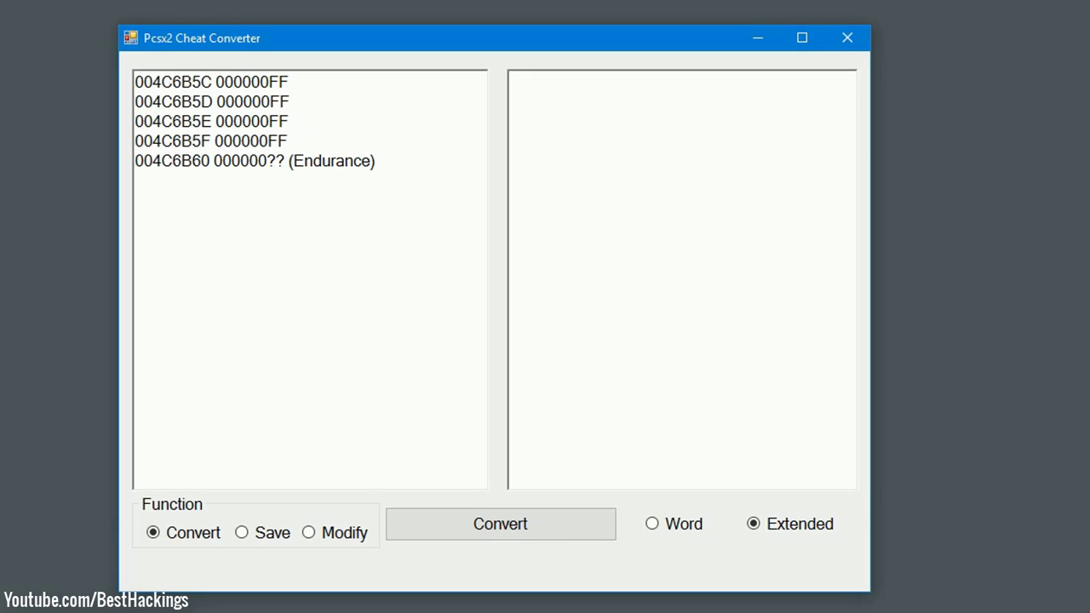
left_click_drag(377, 161, 291, 170)
type("FF")
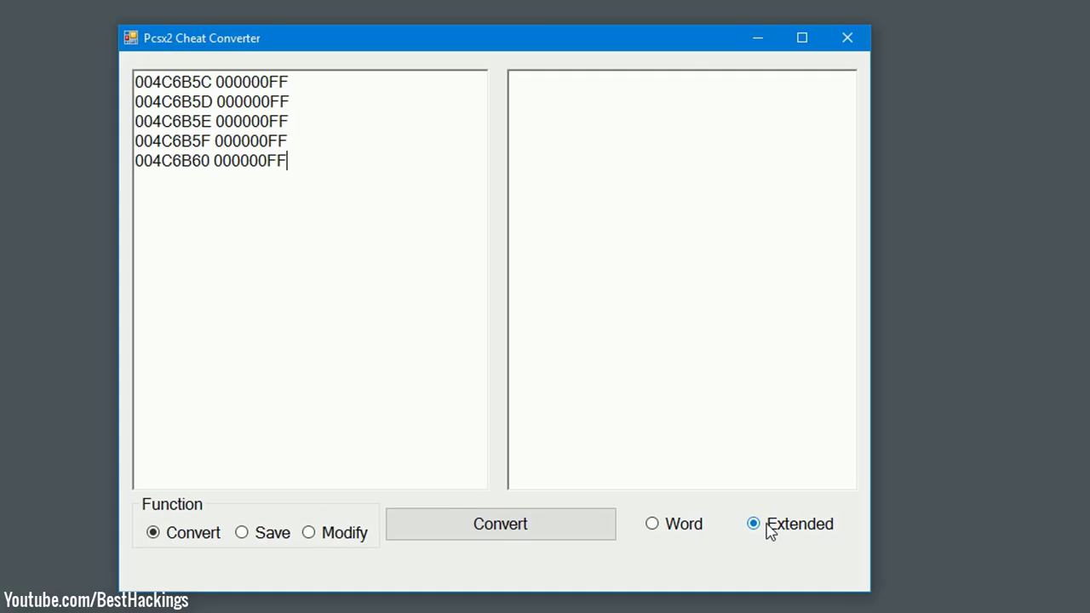
Convert the codes to extended patch=1,EE lines and copy the output
left_click(567, 531)
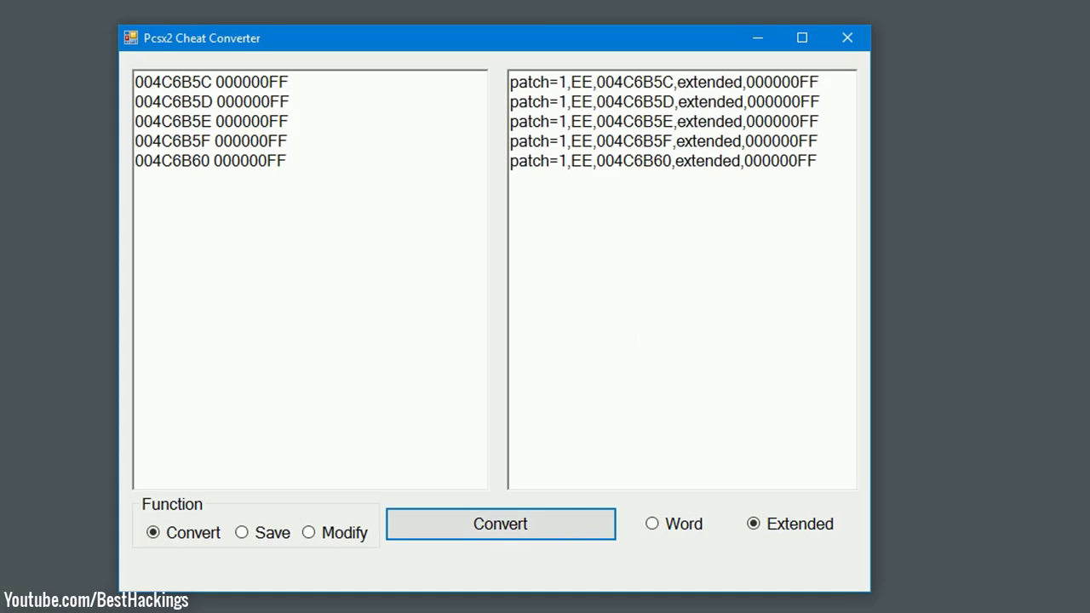
key("Tab")
key("ctrl+c")
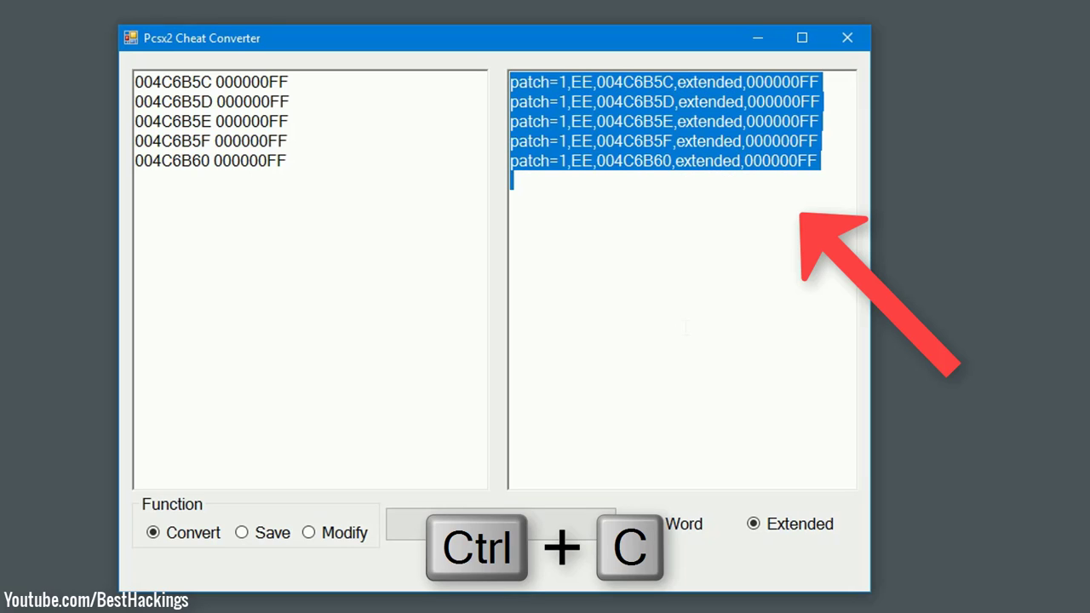
Close the converter, open 9B85B093.txt in Notepad, and paste the converted patch lines
left_click(849, 41)
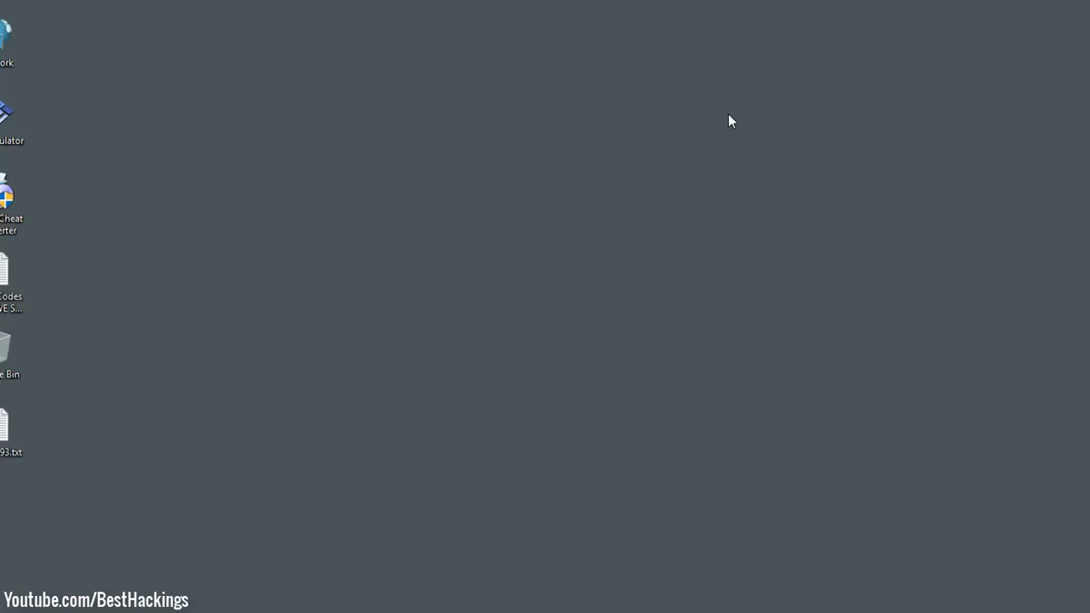
right_click(25, 426)
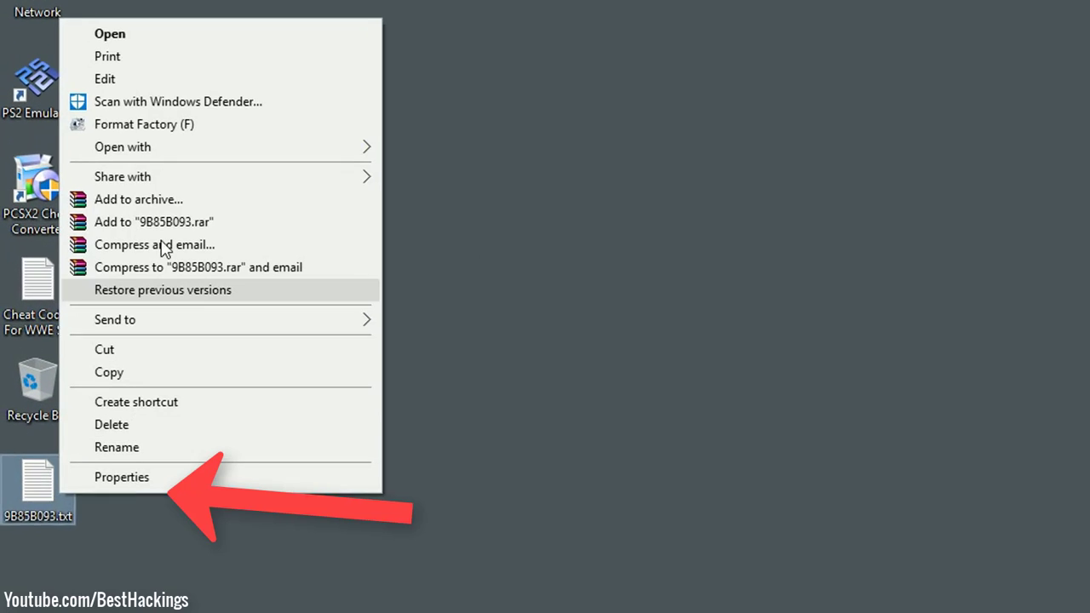
left_click(161, 34)
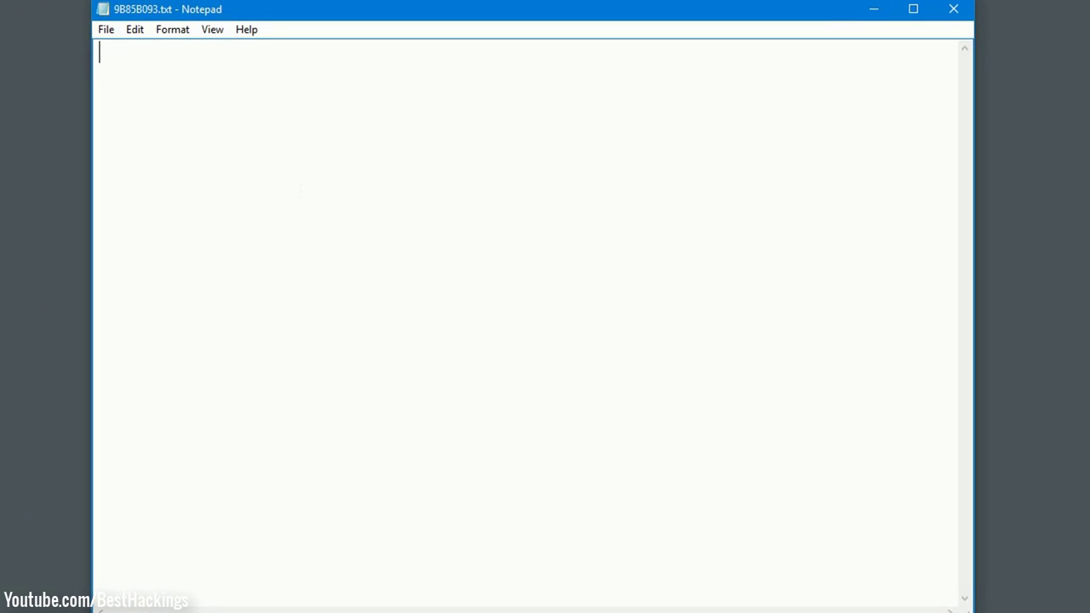
key("ctrl+v")
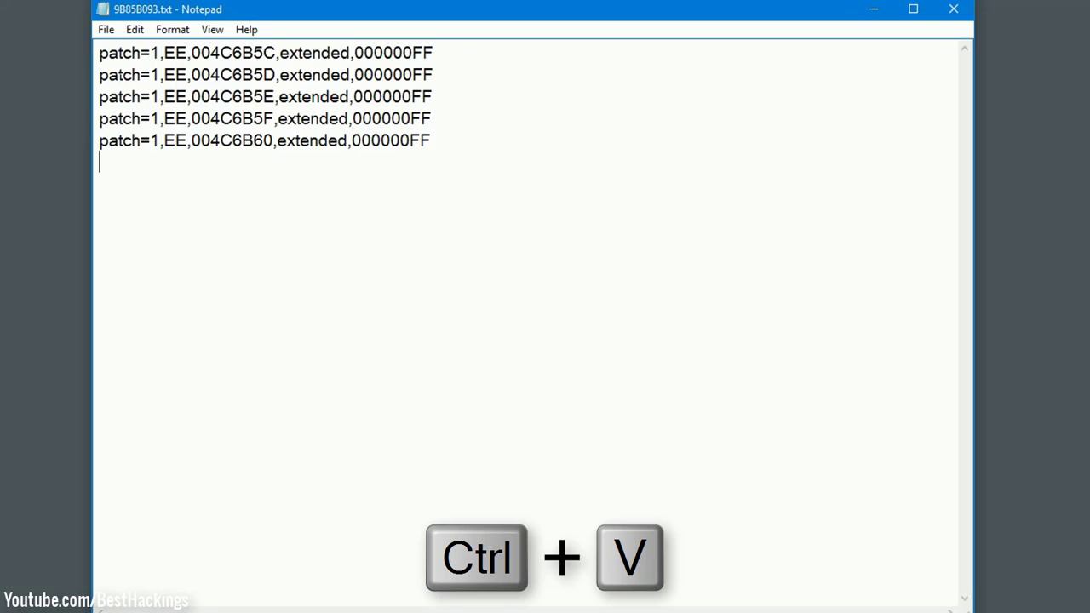
Add the heading 'A-Train Attribute Hacked Overall 1200+' above the patches and save the file
left_click(100, 53)
key("Return")
key("Return")
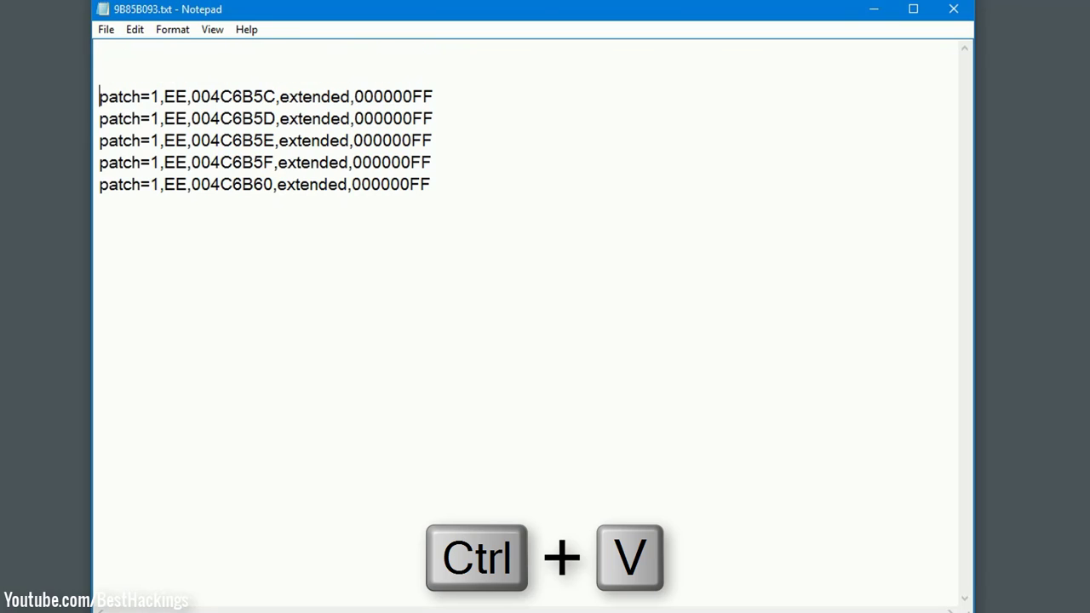
key("Up")
key("Up")
type("A")
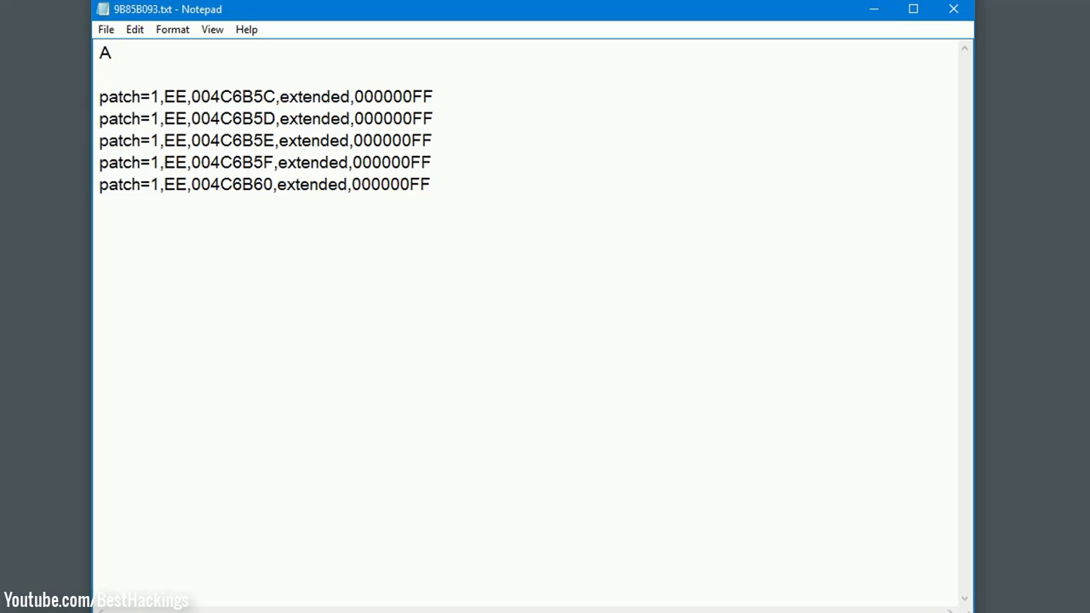
type("-Train Attribute")
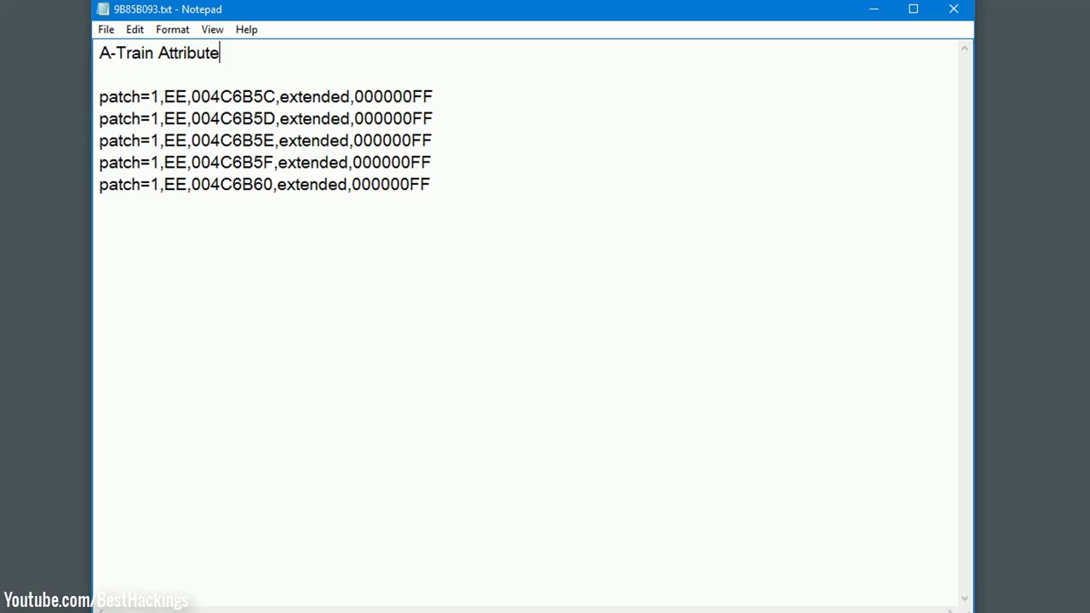
type(" Hacked O")
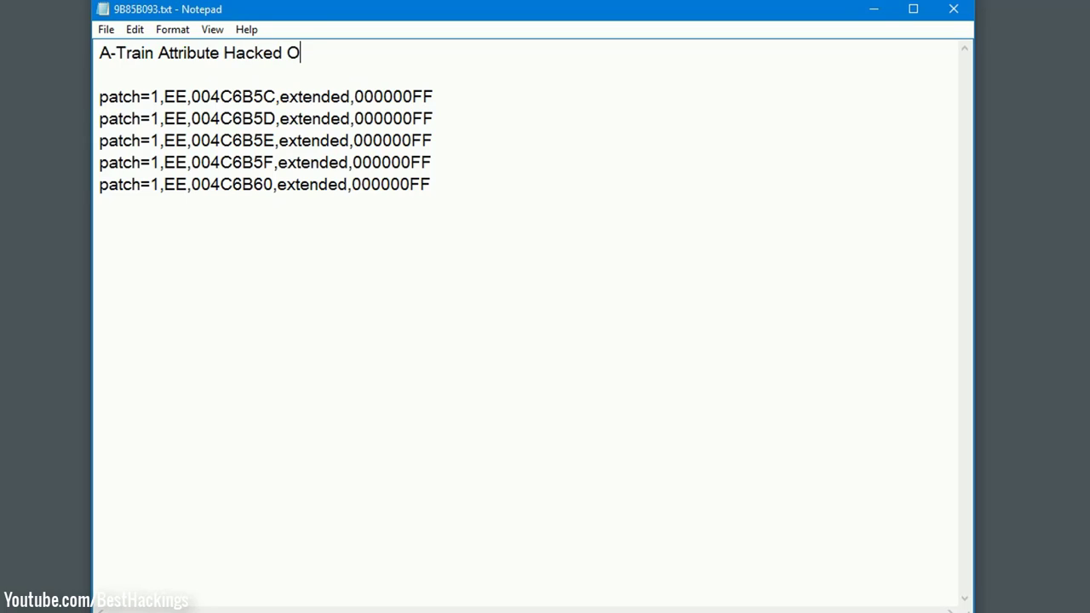
type("verall 1200+")
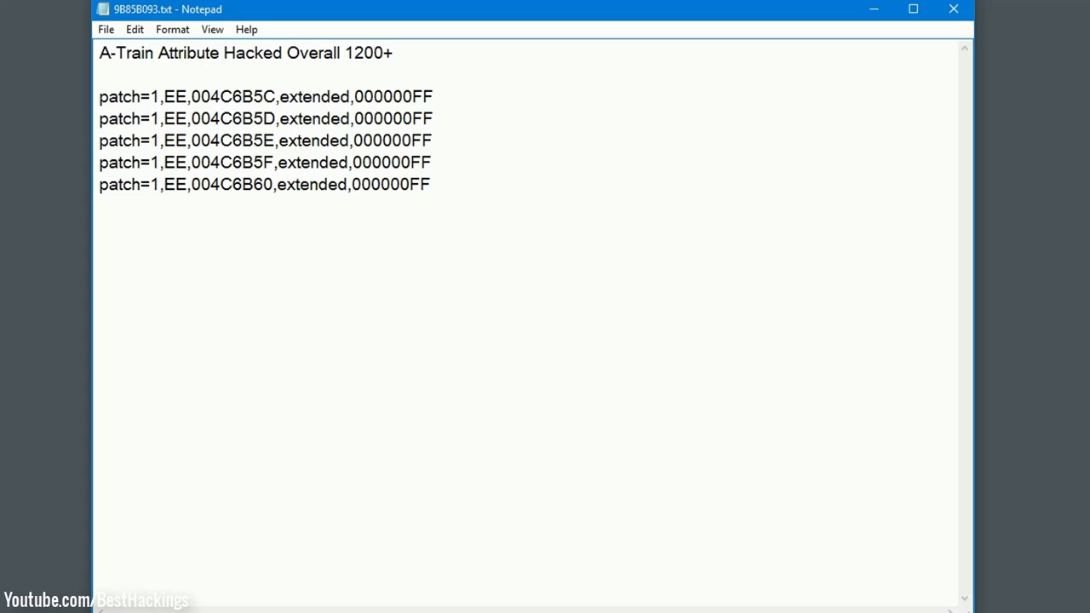
left_click(107, 29)
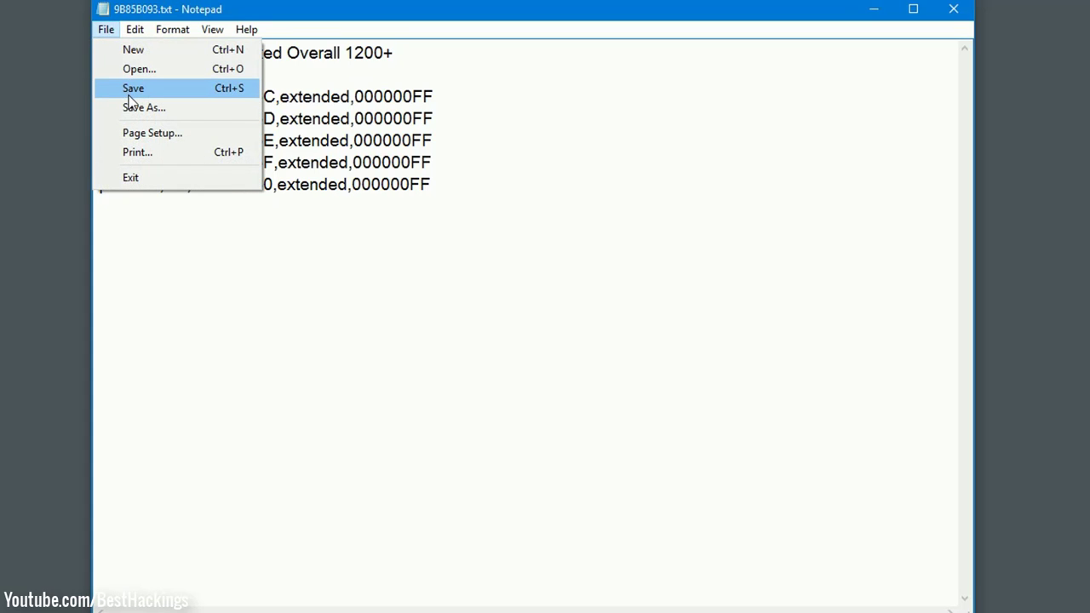
left_click(127, 95)
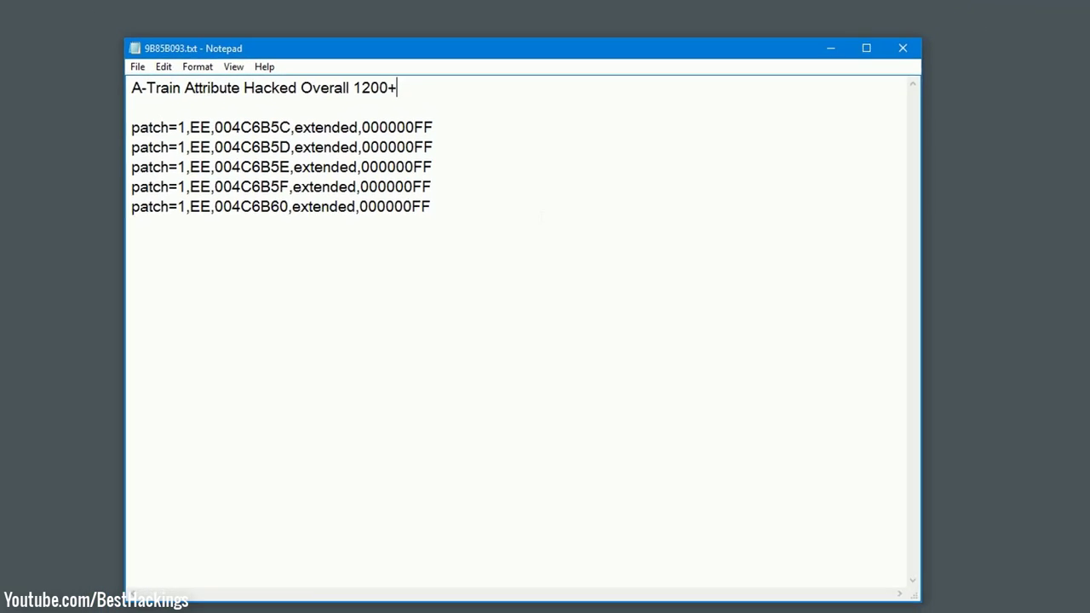
Close Notepad and rename 9B85B093.txt to 9B85B093.pnach, confirming the extension change
left_click(902, 47)
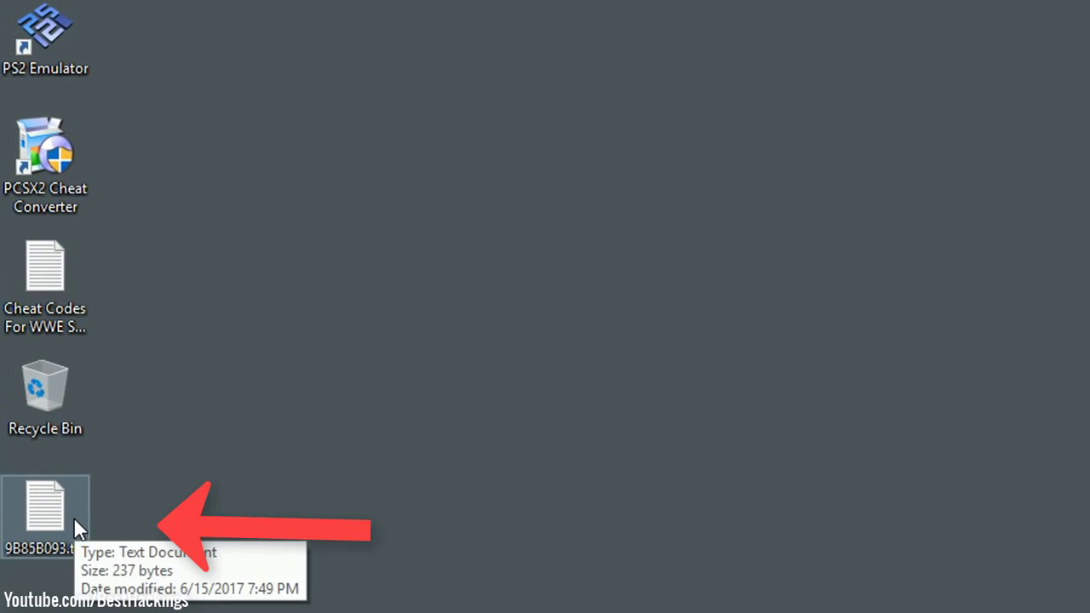
right_click(73, 517)
left_click(137, 467)
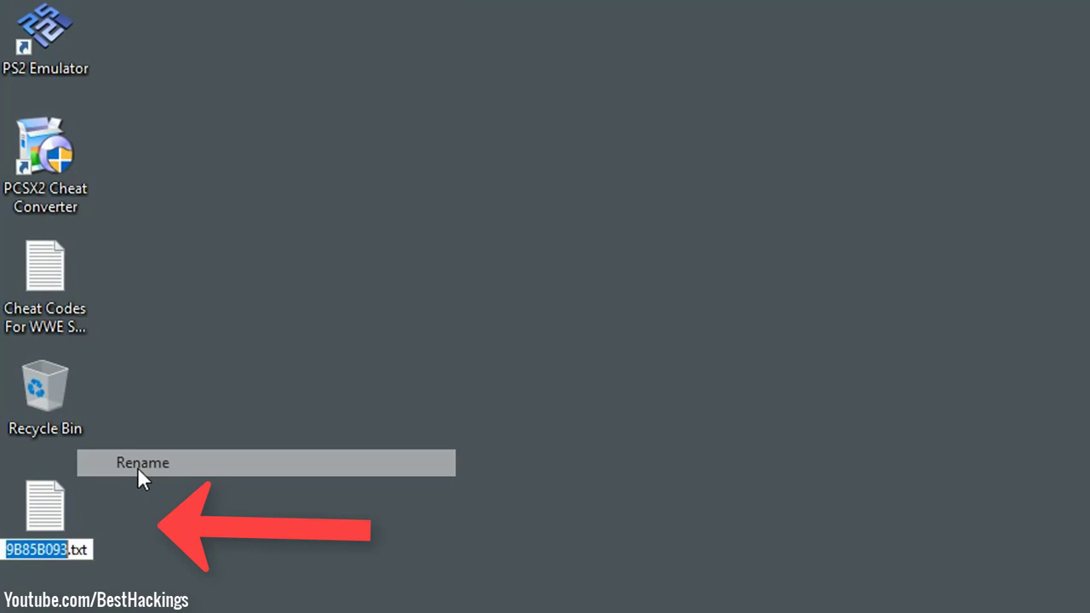
left_click(101, 560)
key("BackSpace")
key("BackSpace")
key("BackSpace")
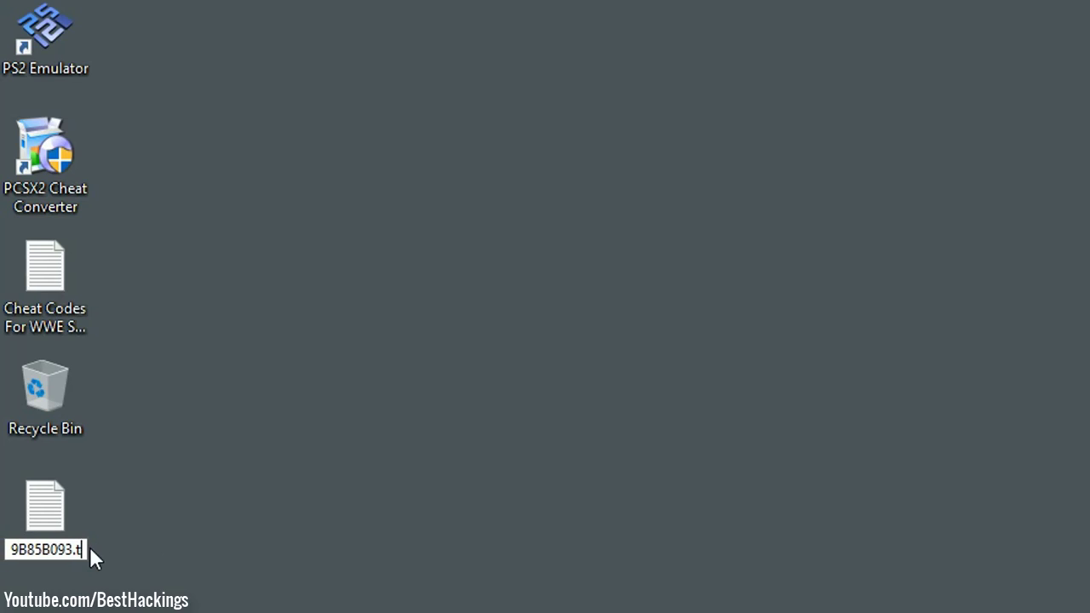
type("pnach")
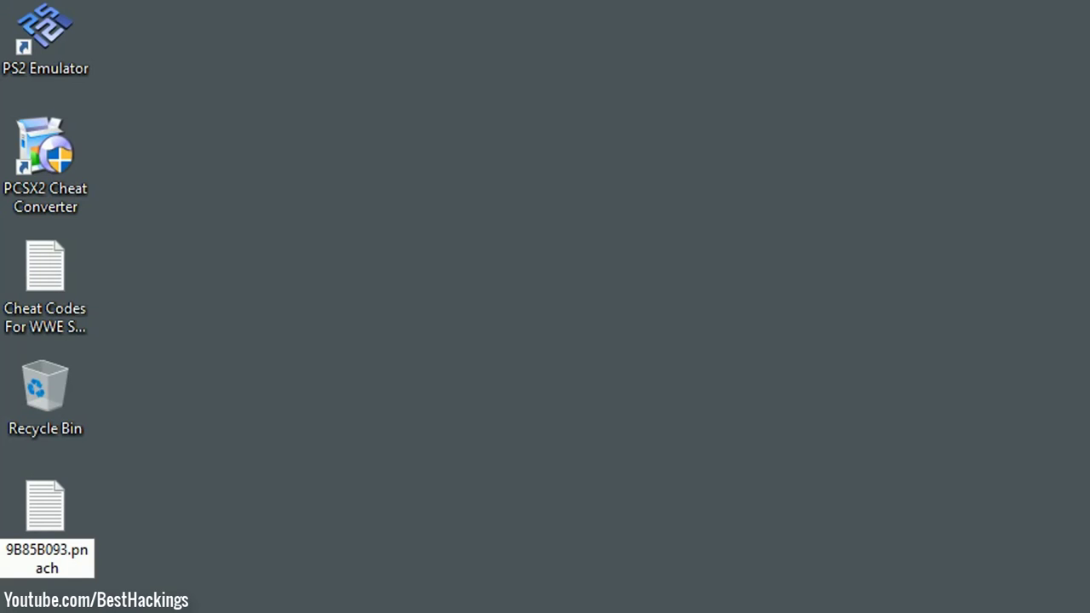
key("Return")
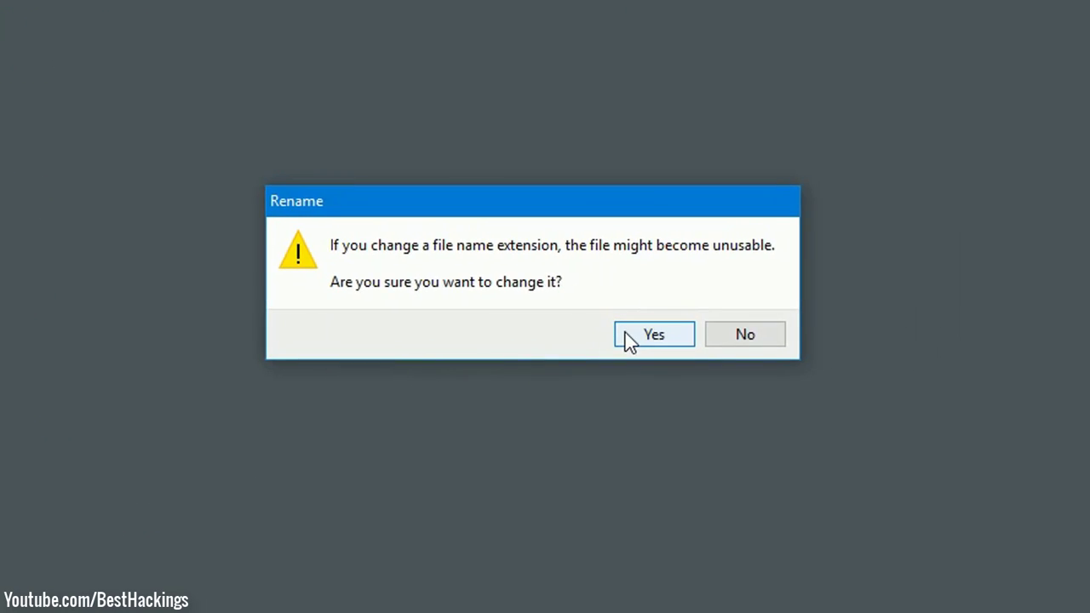
left_click(630, 339)
left_click_drag(620, 332, 620, 332)
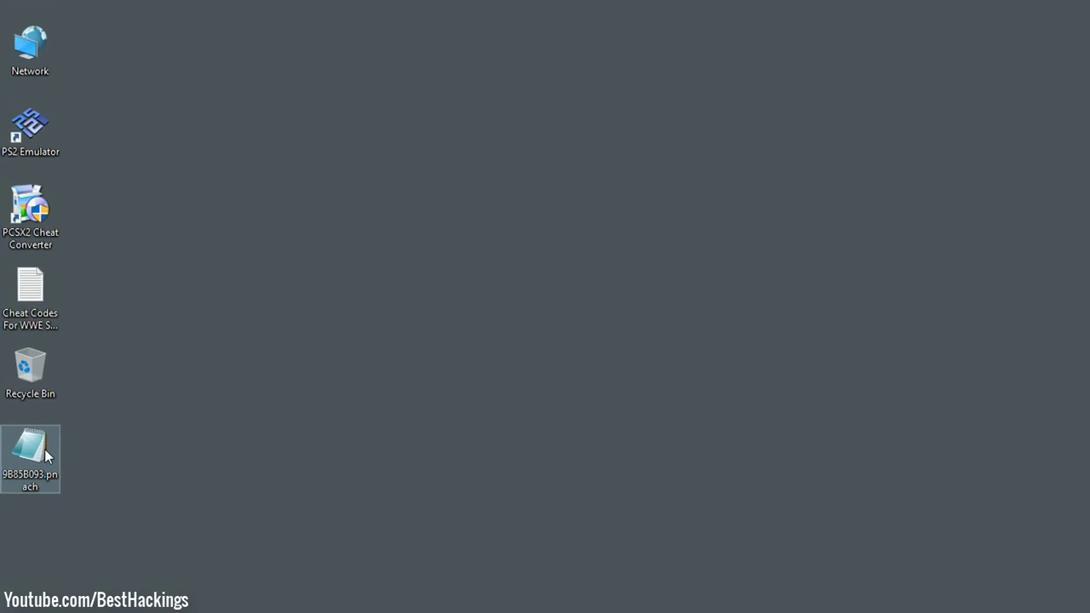
Copy 9B85B093.pnach and delete the old copy from the PCSX2 0.9.8 Cheats folder
right_click(47, 458)
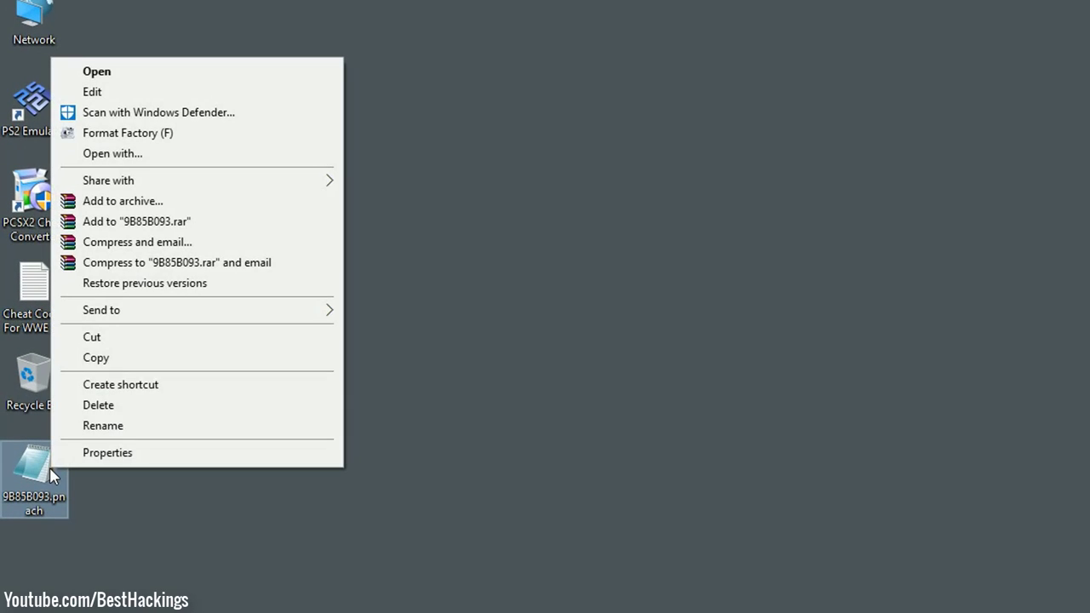
left_click(96, 357)
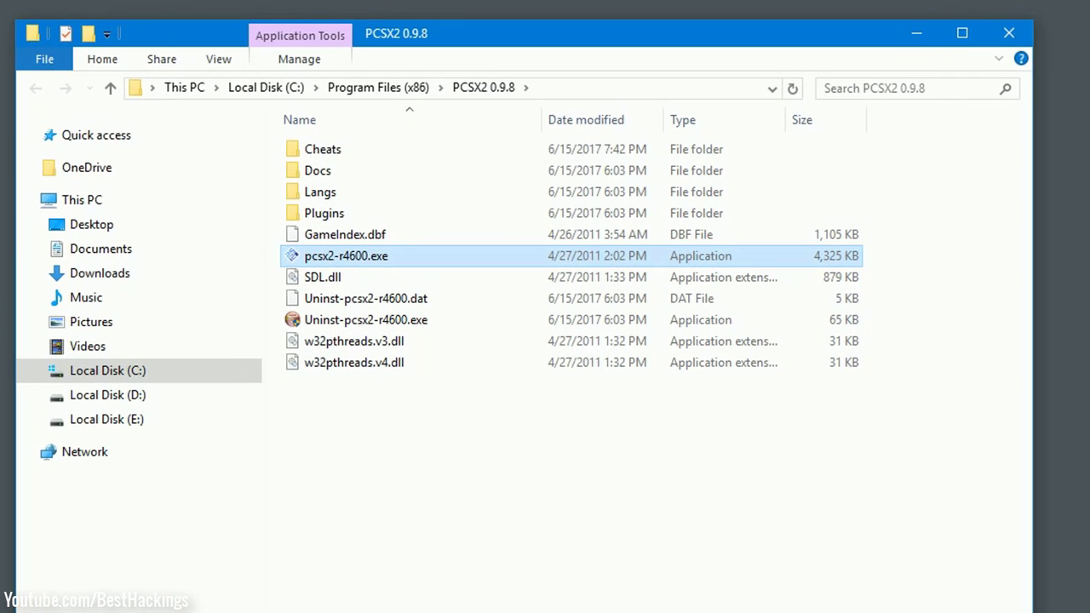
double_click(328, 151)
left_click(340, 151)
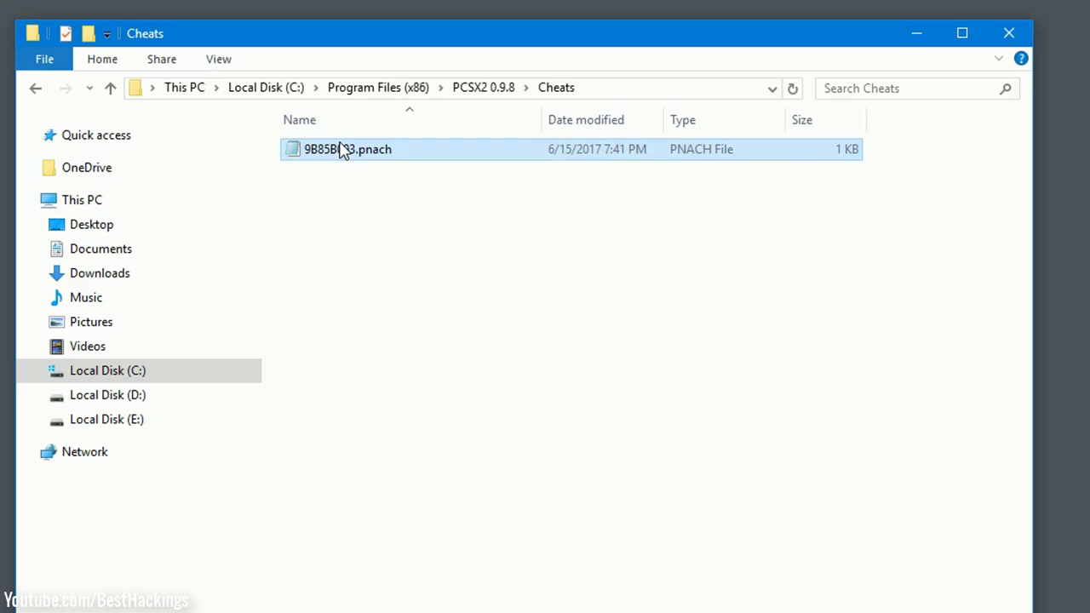
key("Delete")
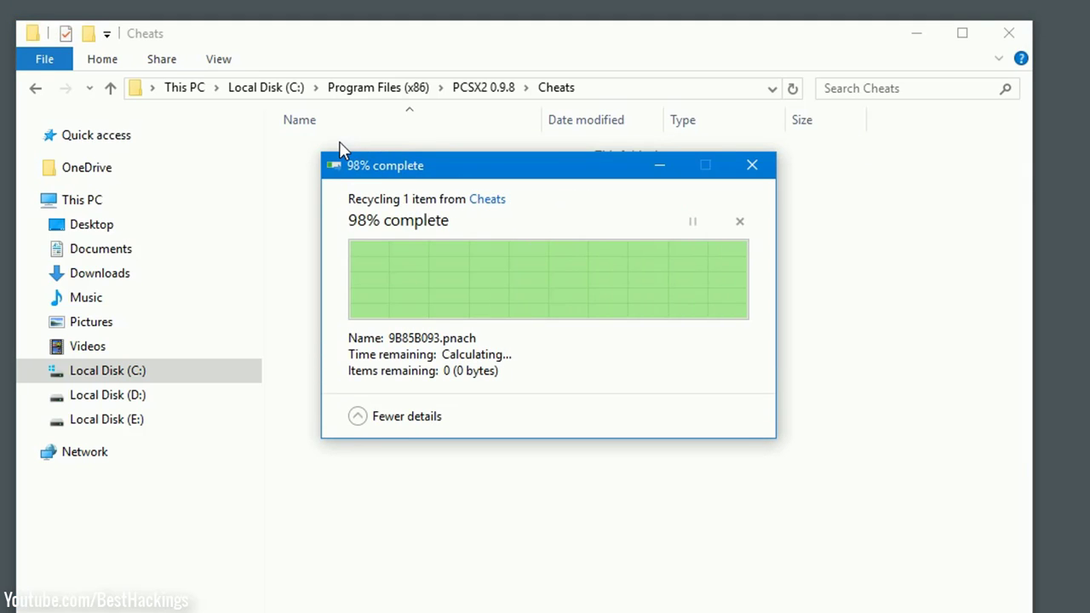
Paste the new 9B85B093.pnach into Cheats, granting permission, then close the folder
right_click(361, 208)
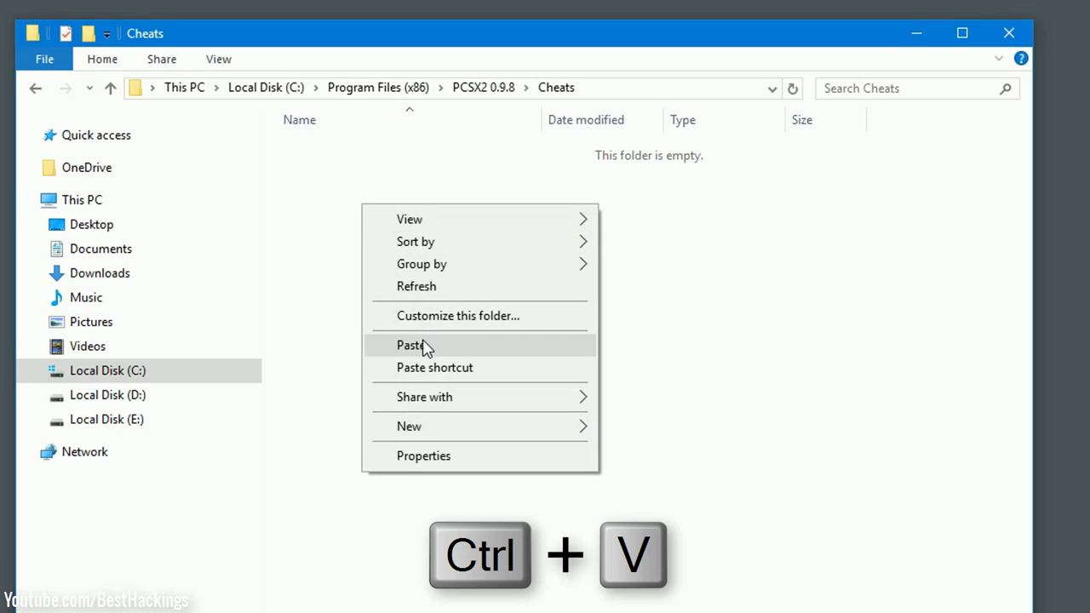
left_click(424, 345)
left_click(460, 300)
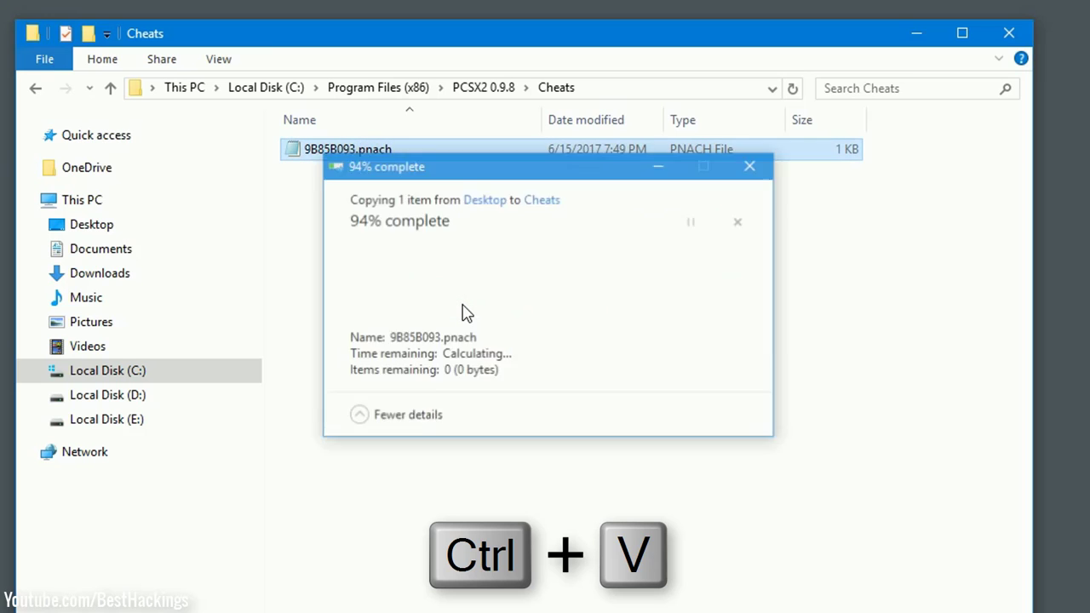
left_click(463, 311)
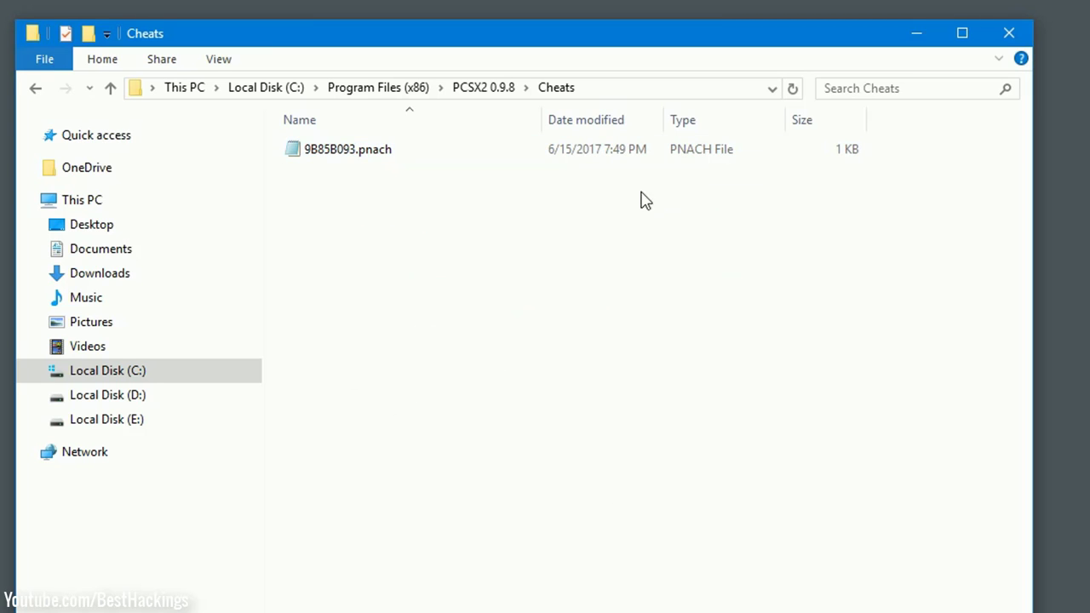
left_click(1006, 34)
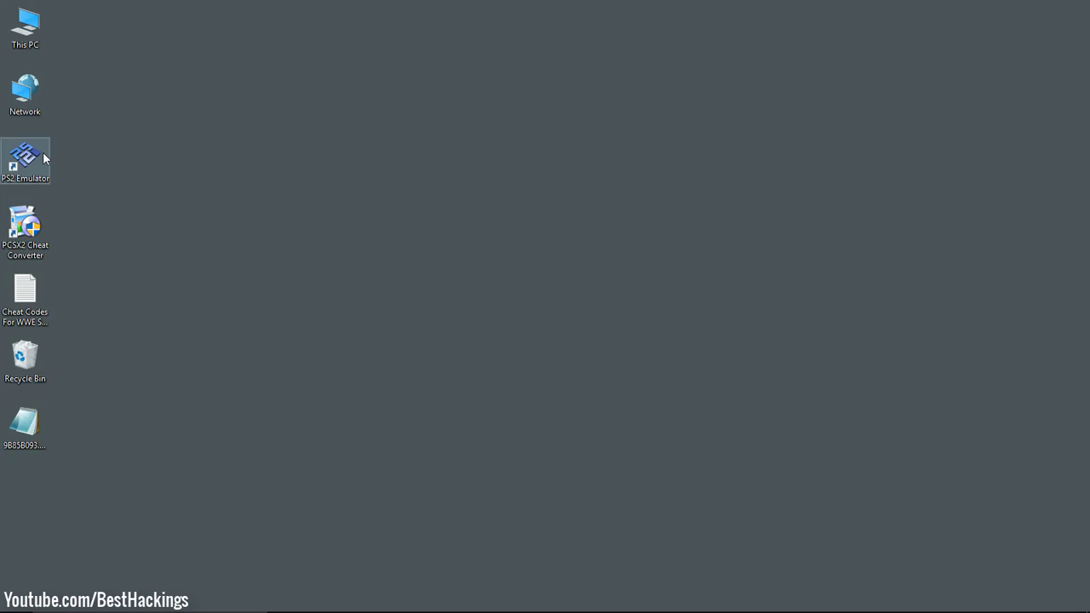
Launch PCSX2, turn on Enable Cheats, and boot SmackDown with Boot CDVD (fast)
right_click(34, 162)
left_click(66, 167)
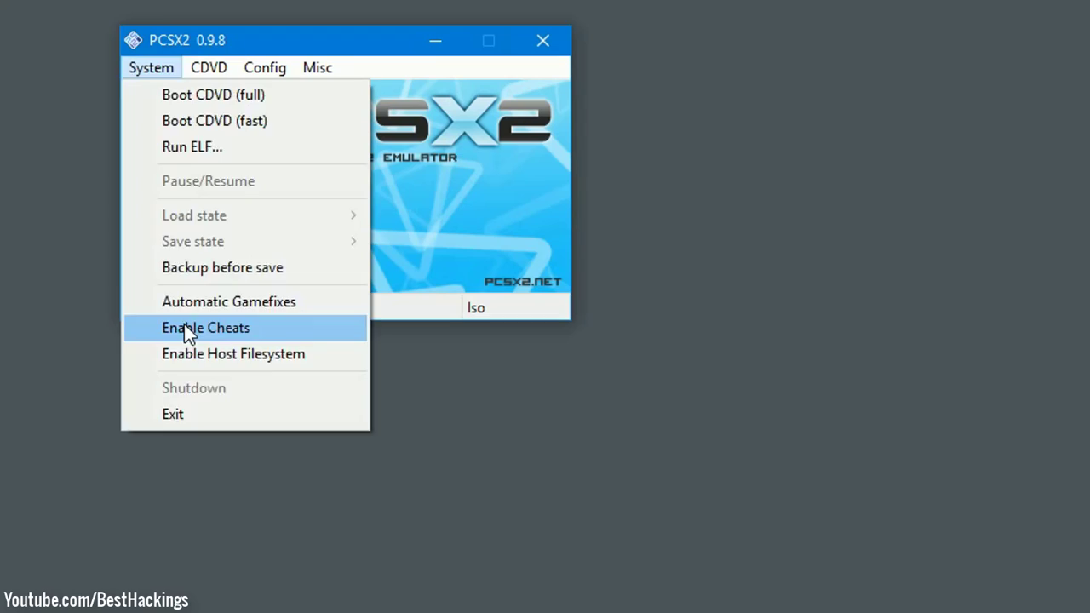
left_click(184, 327)
left_click(159, 70)
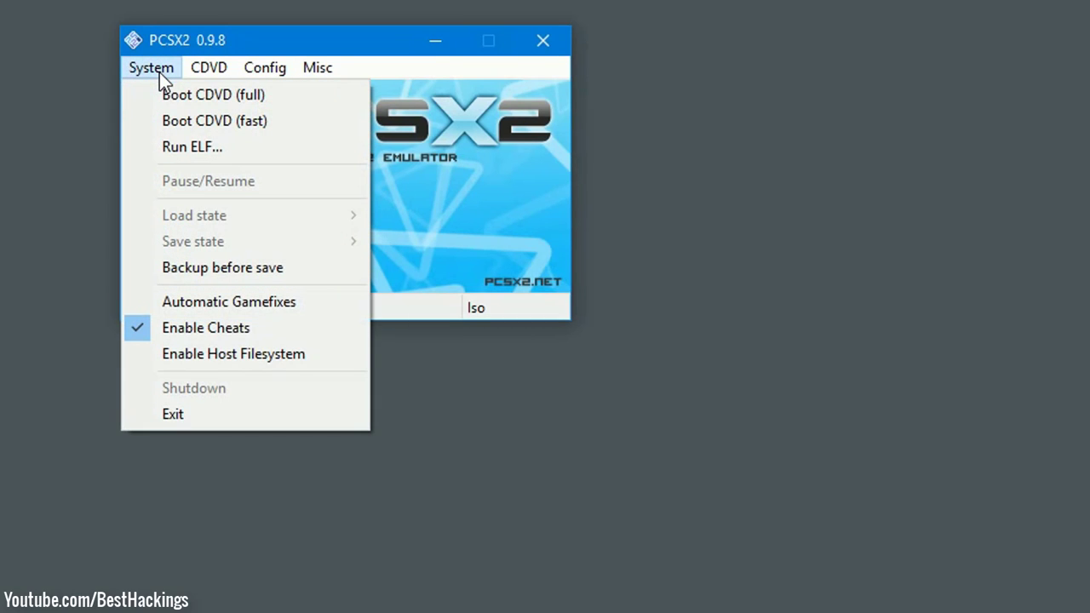
left_click(160, 129)
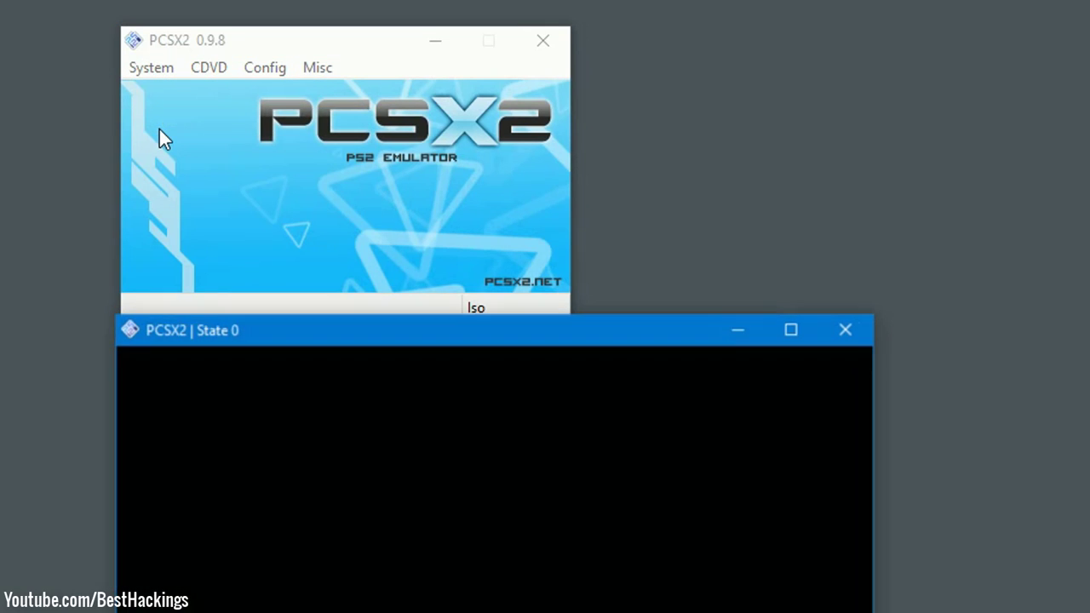
left_click_drag(357, 334, 403, 151)
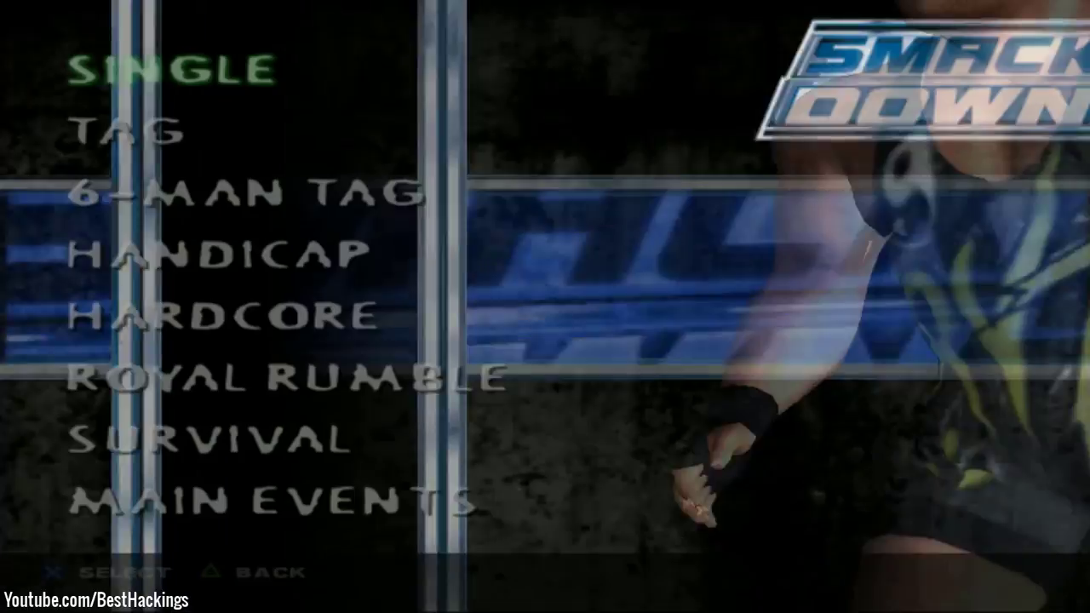
Pick a Single exhibition match and browse the wrestler roster down toward A-Train
key("Return")
key("Return")
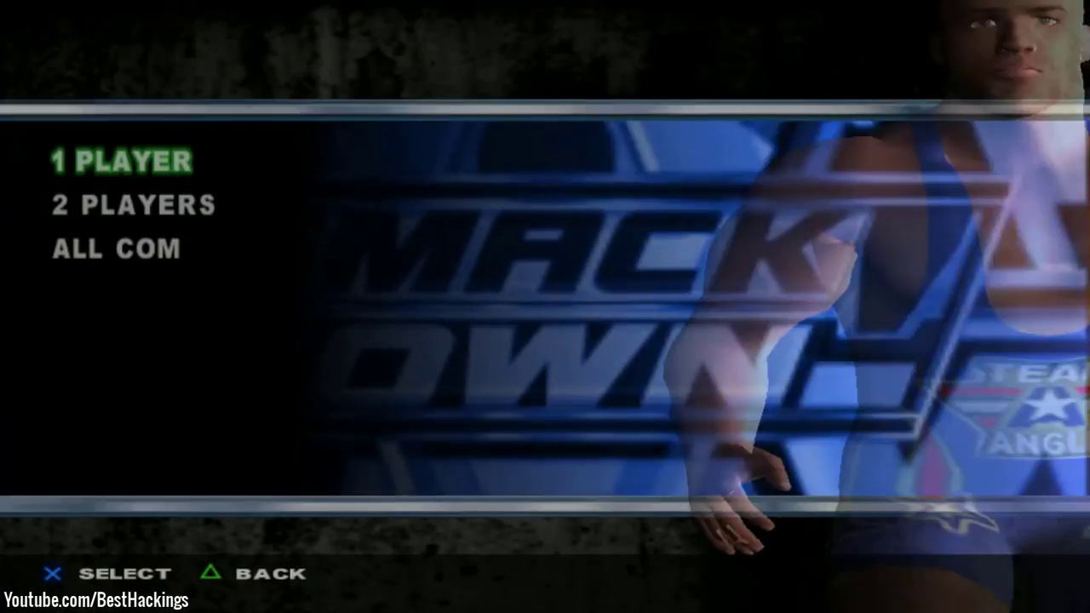
key("Return")
key("Down")
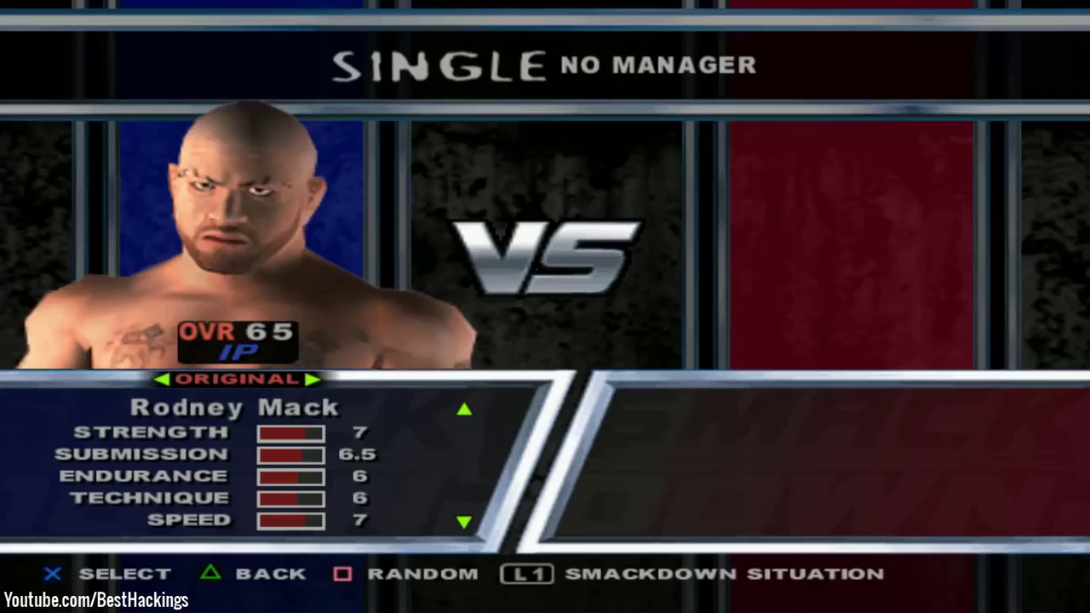
key("Down")
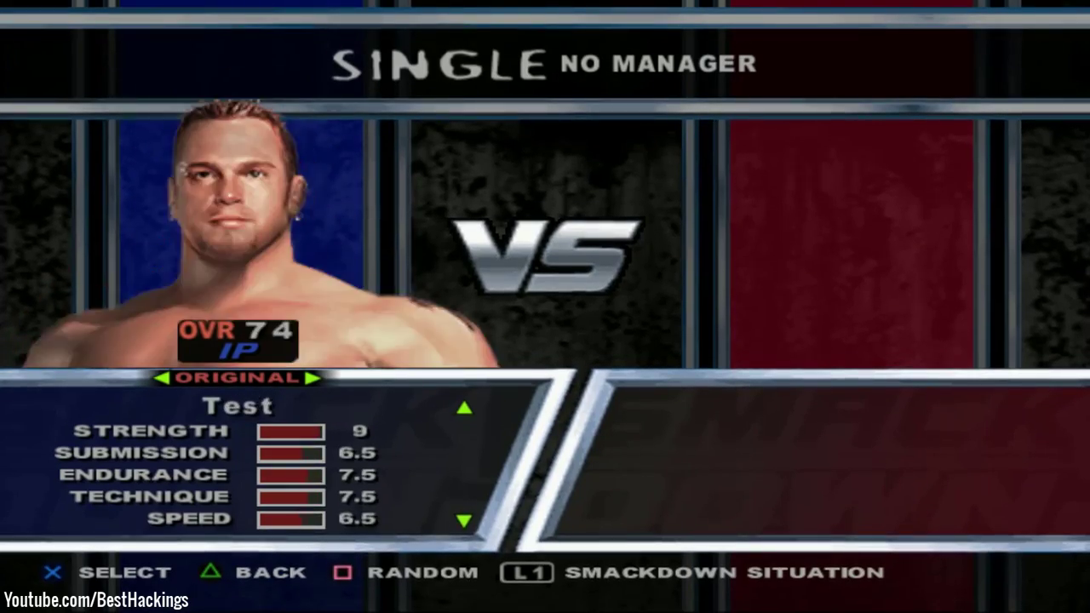